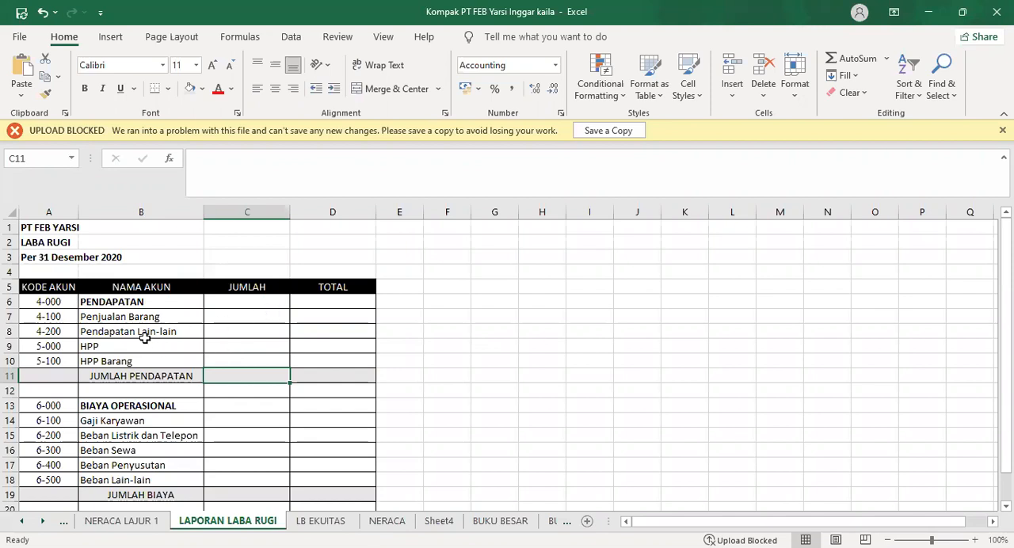
In the JUMLAH cell C7 for Penjualan Barang, start a SUMIF whose range is column A of the NERACA LAJUR 1 sheet
{"action": "left_click", "coordinate": [83, 301]}
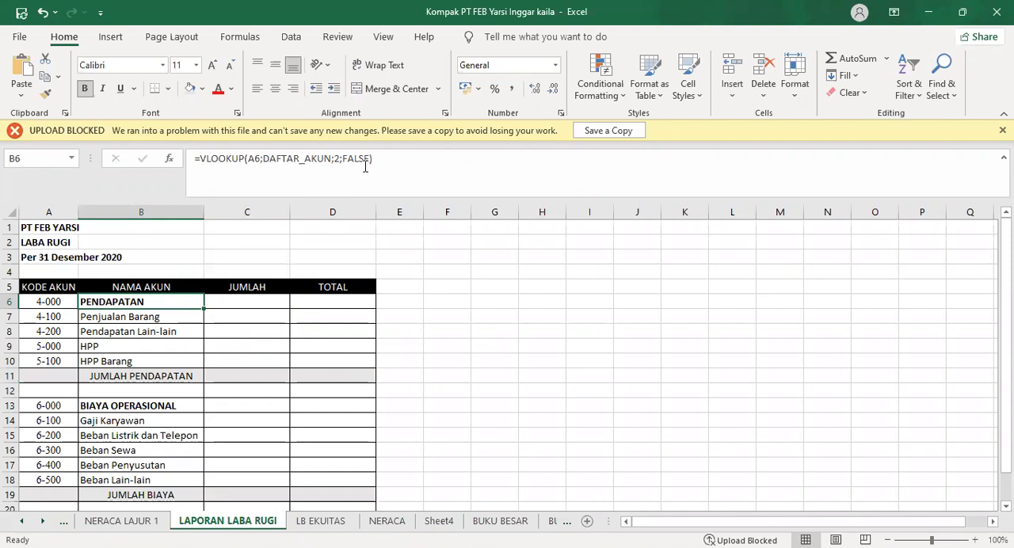
{"action": "left_click", "coordinate": [237, 319]}
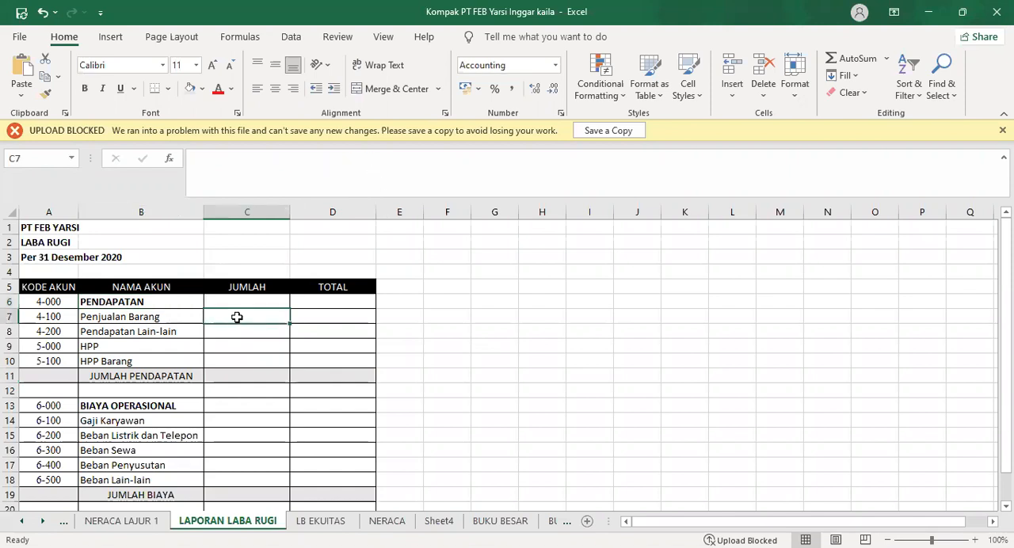
{"action": "left_click", "coordinate": [254, 164]}
{"action": "type", "text": "="}
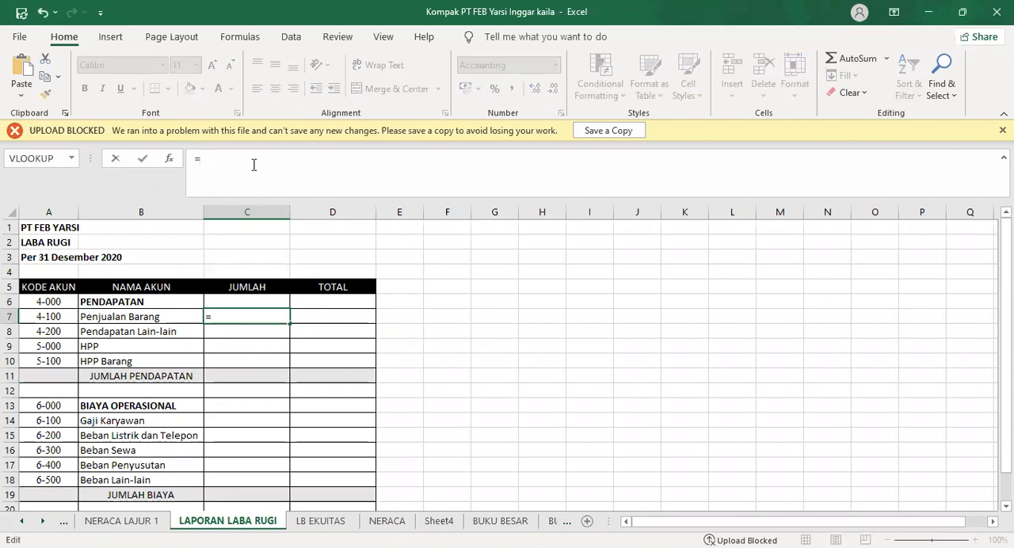
{"action": "type", "text": "SUM"}
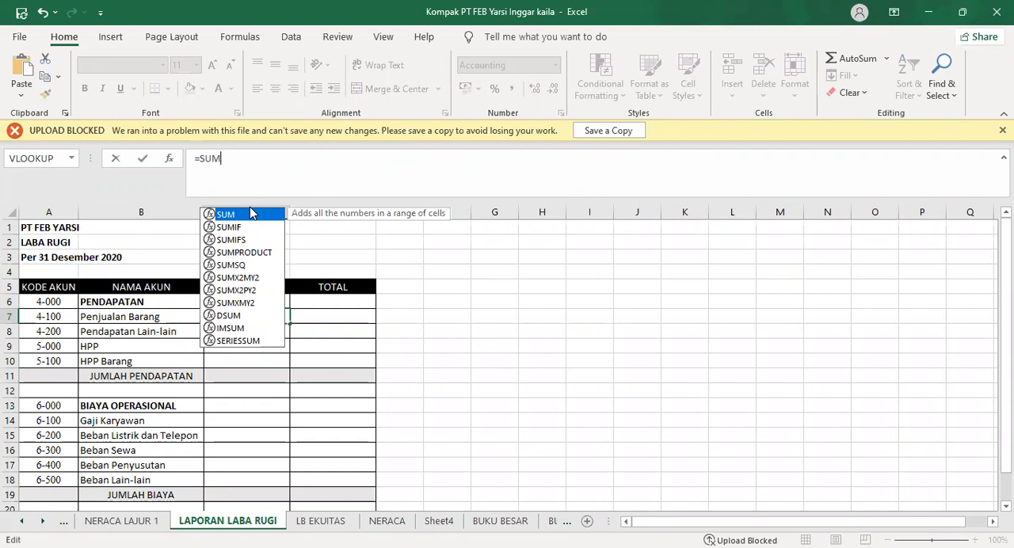
{"action": "left_click", "coordinate": [245, 227]}
{"action": "key", "text": "Tab"}
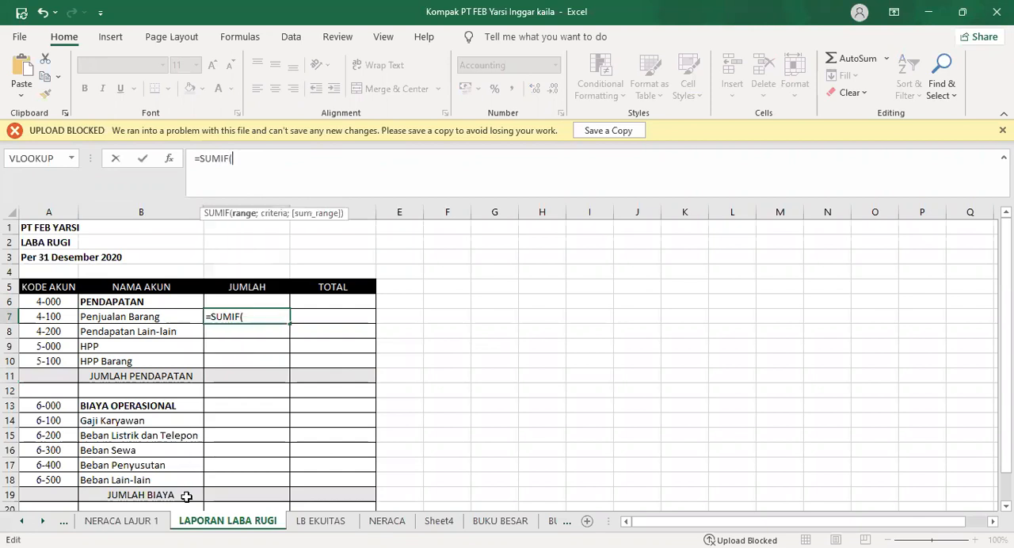
{"action": "left_click", "coordinate": [147, 525]}
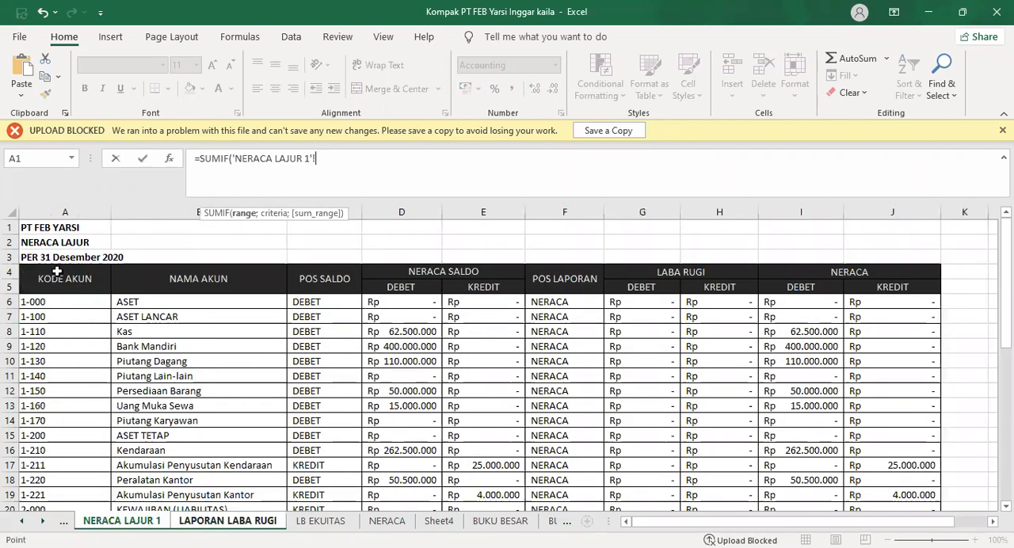
{"action": "left_click", "coordinate": [74, 212]}
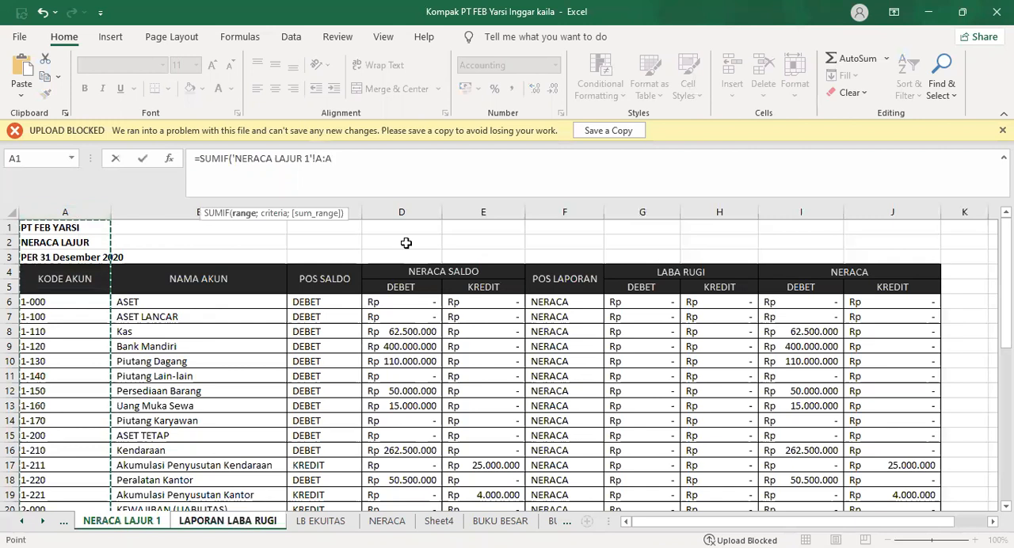
{"action": "type", "text": ";"}
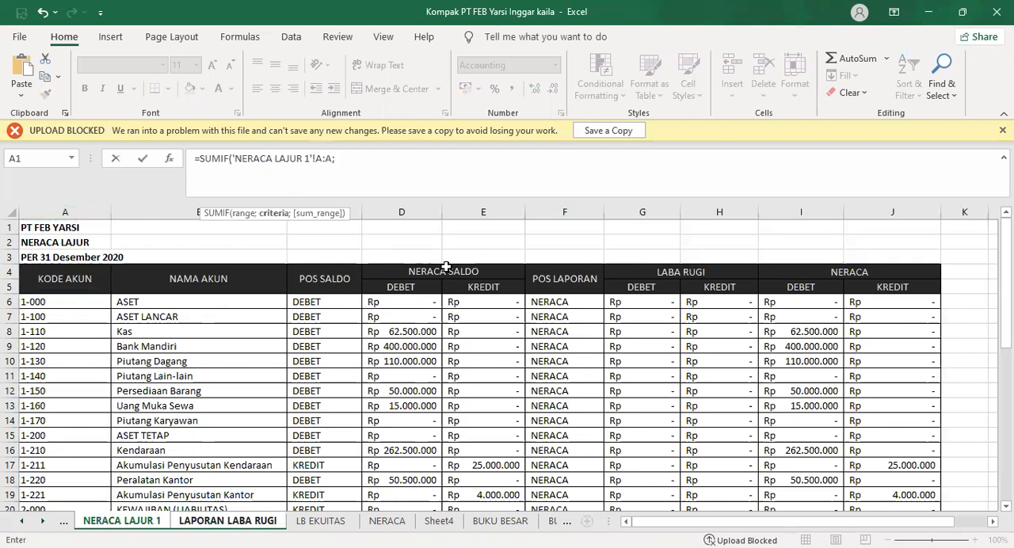
Complete the SUMIF with cell A7 of LAPORAN LABA RUGI as criteria and column G:G of NERACA LAJUR 1 as sum range
{"action": "left_click", "coordinate": [228, 521]}
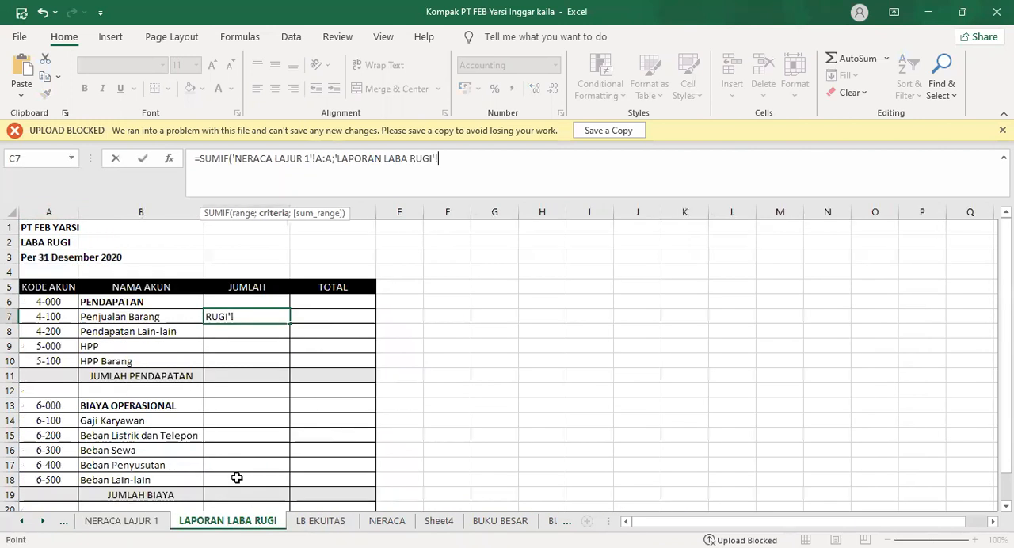
{"action": "left_click", "coordinate": [39, 314]}
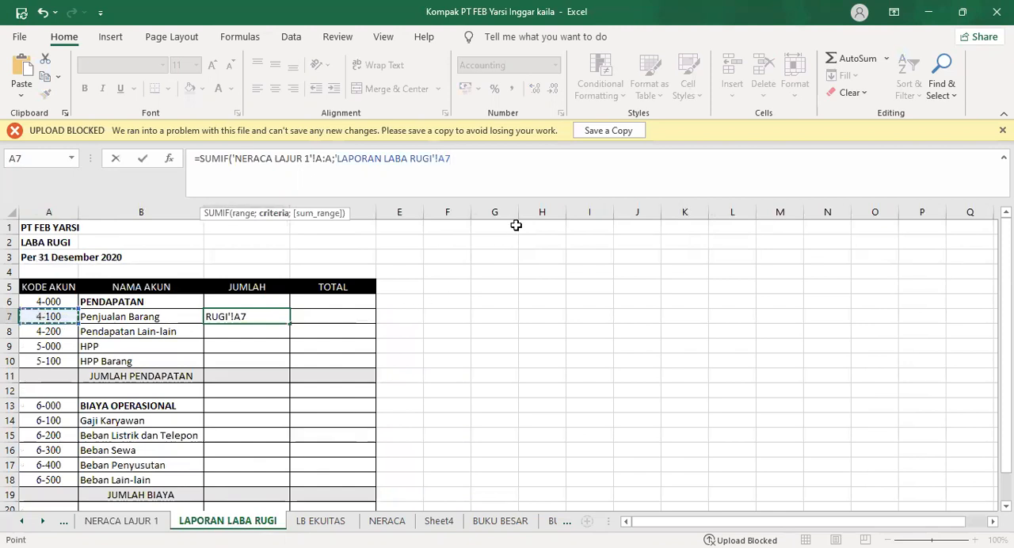
{"action": "type", "text": ";"}
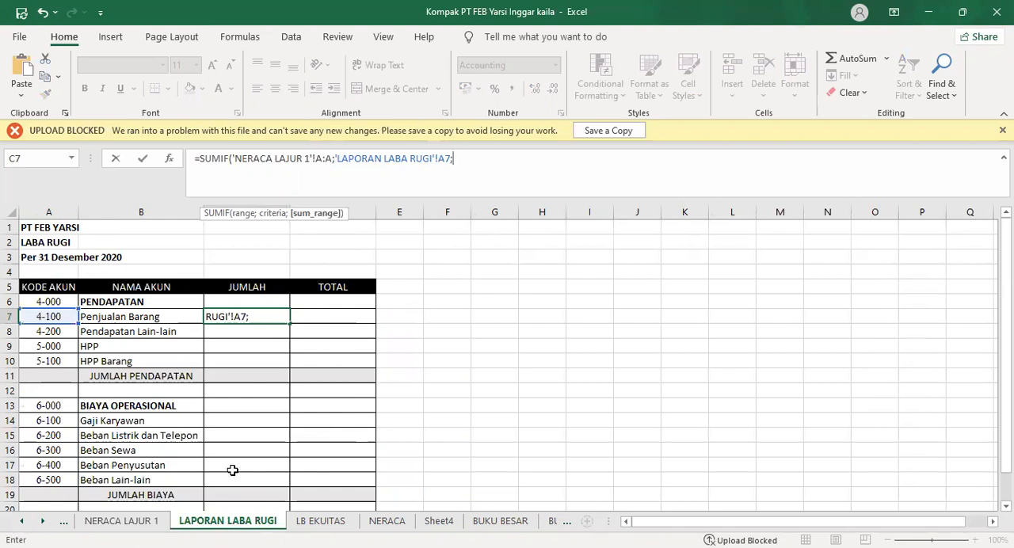
{"action": "left_click", "coordinate": [123, 520]}
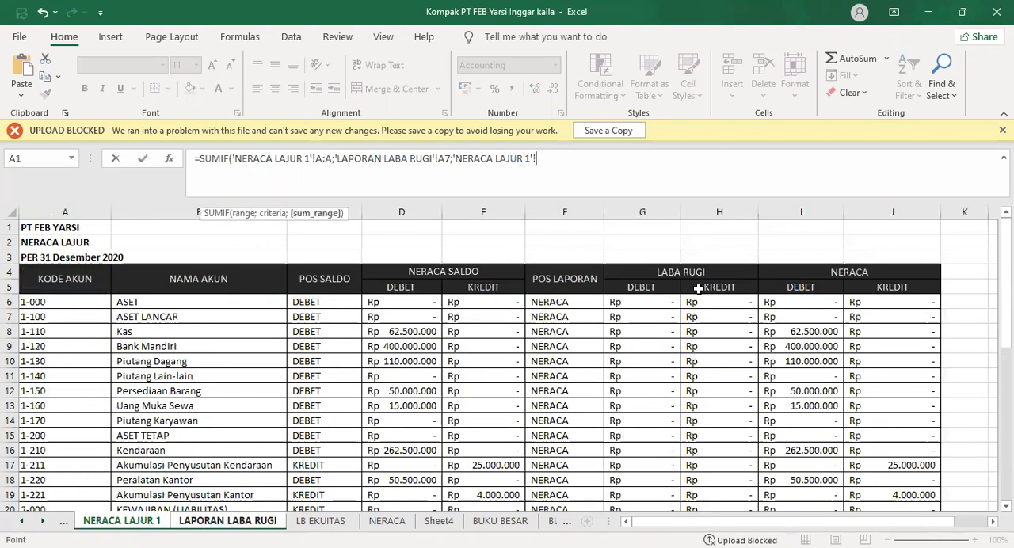
{"action": "left_click", "coordinate": [672, 214]}
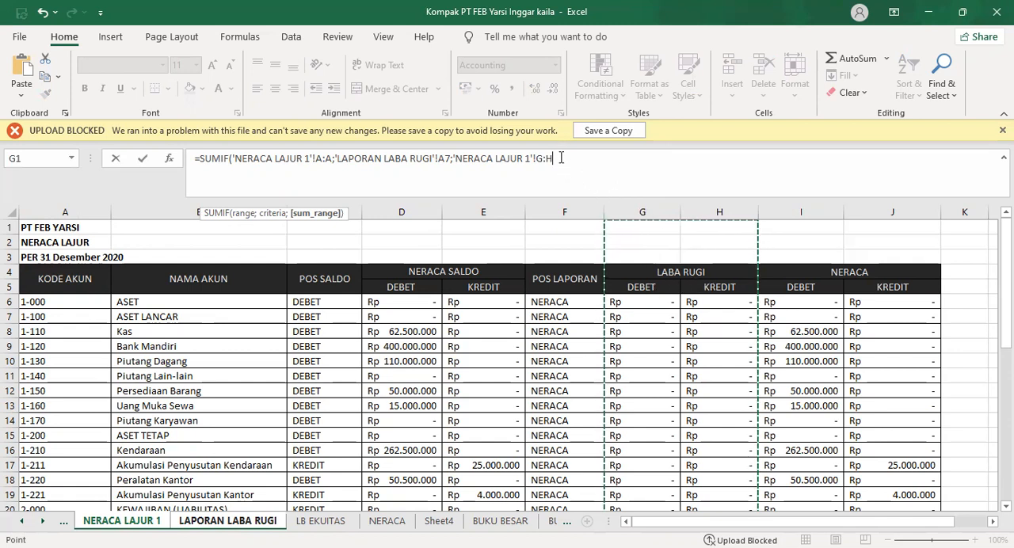
{"action": "key", "text": "BackSpace"}
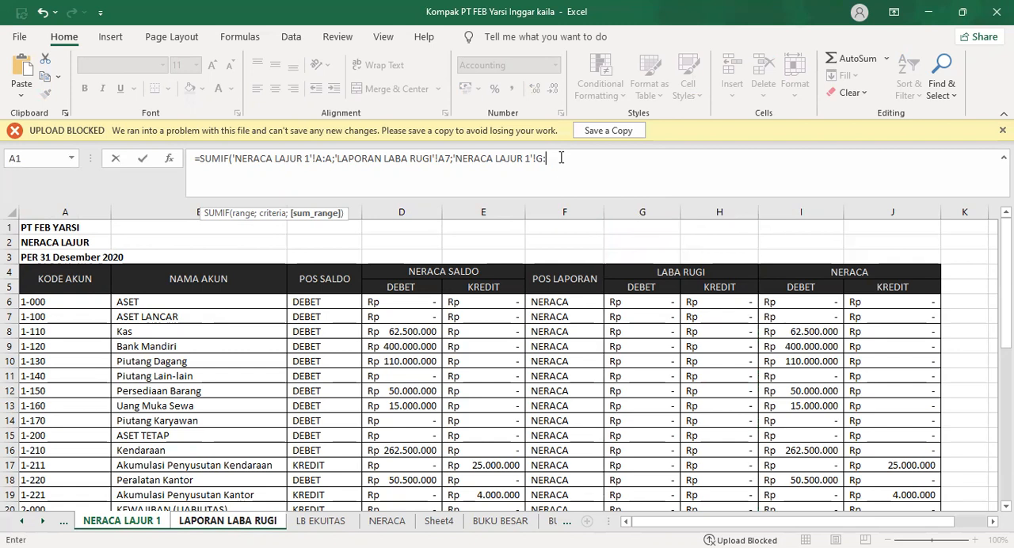
{"action": "type", "text": "G"}
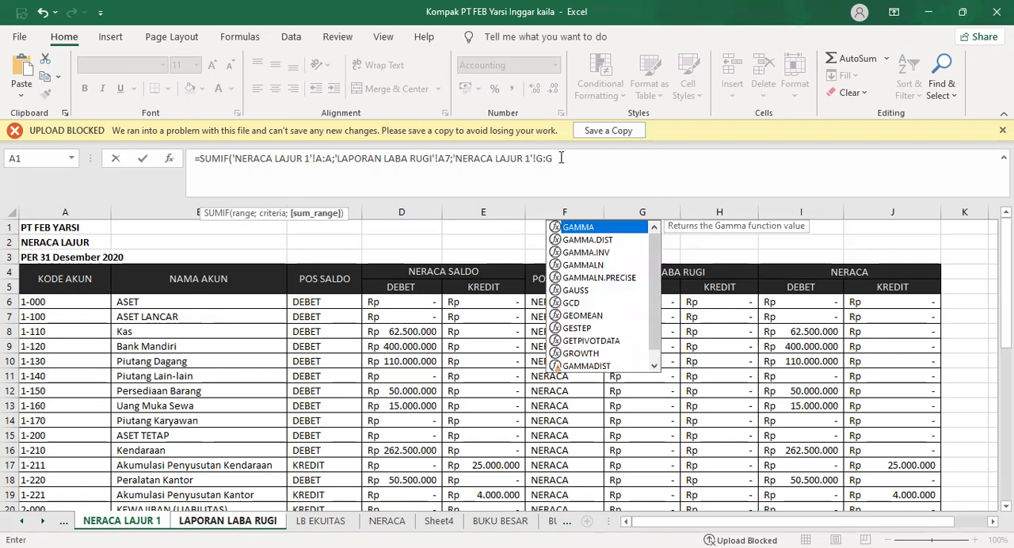
{"action": "type", "text": ")+"}
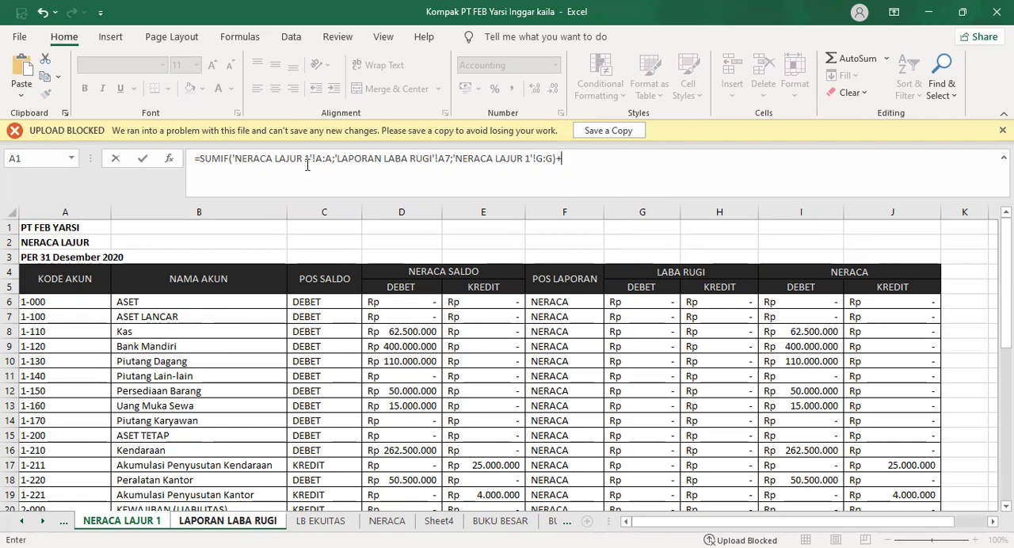
Add a copy of the SUMIF to the C7 formula, with column H:H of NERACA LAJUR 1 as its sum range
{"action": "left_click_drag", "start_coordinate": [203, 160], "coordinate": [556, 171]}
{"action": "left_click", "coordinate": [45, 77]}
{"action": "left_click", "coordinate": [587, 162]}
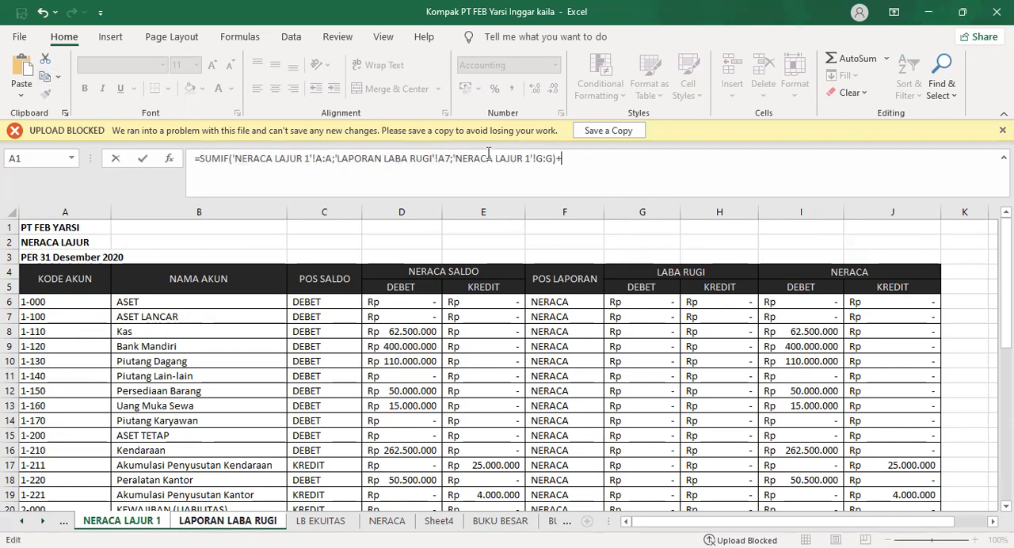
{"action": "left_click", "coordinate": [21, 71]}
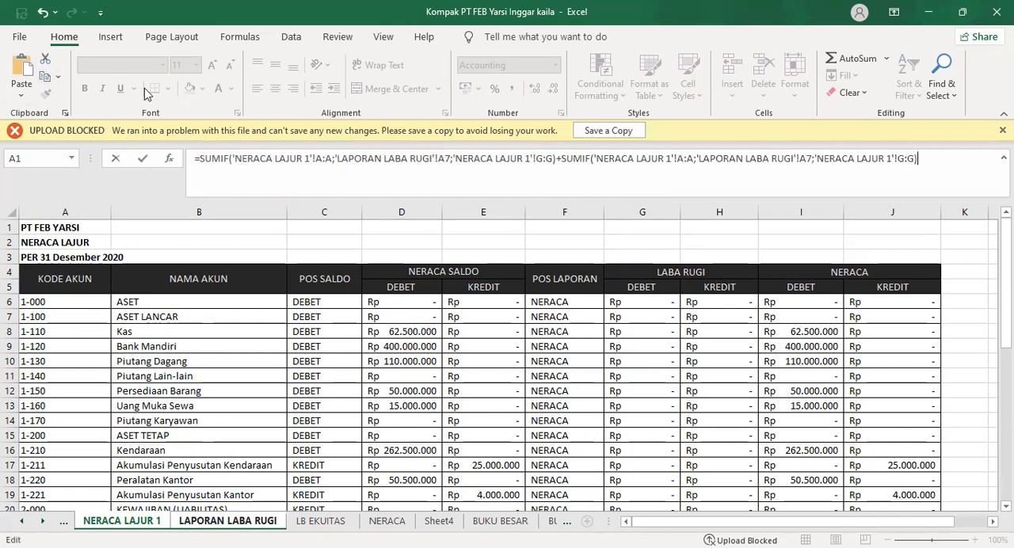
{"action": "left_click", "coordinate": [916, 159]}
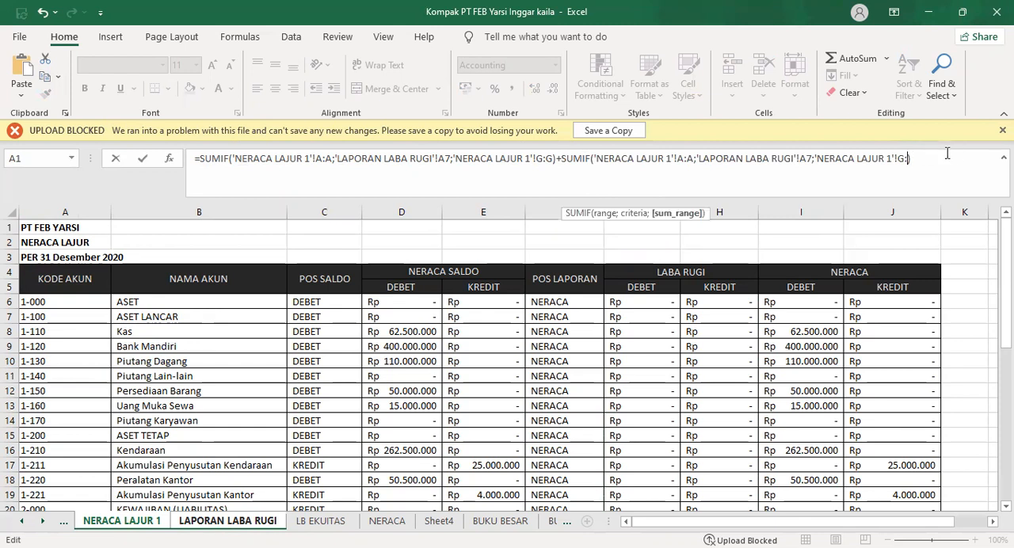
{"action": "type", "text": "H"}
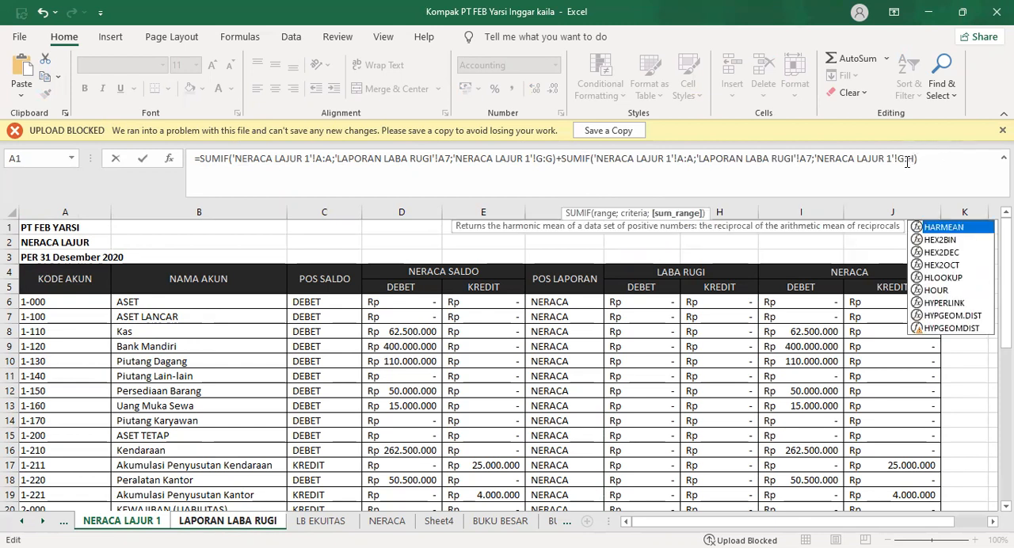
{"action": "key", "text": "Escape"}
{"action": "key", "text": "BackSpace"}
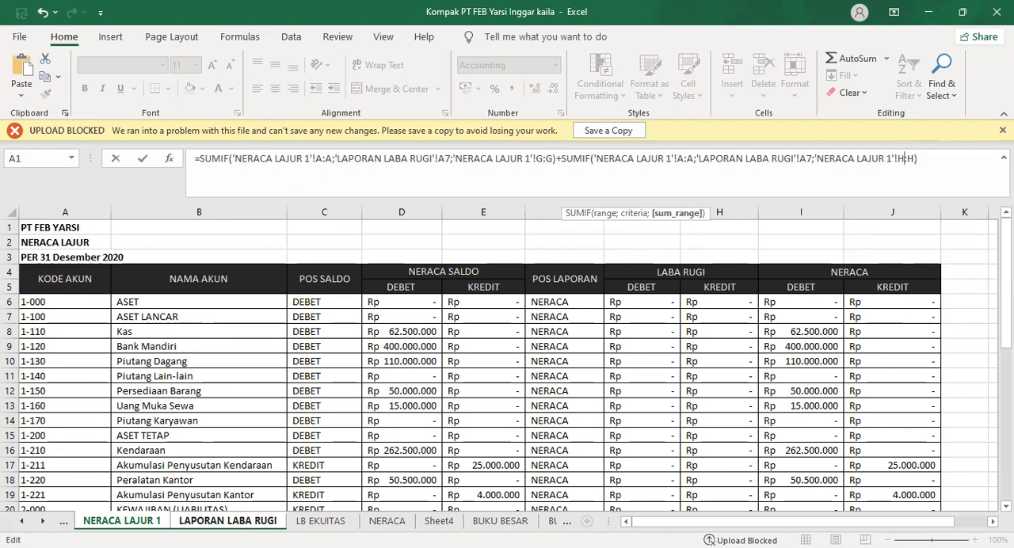
{"action": "key", "text": "Return"}
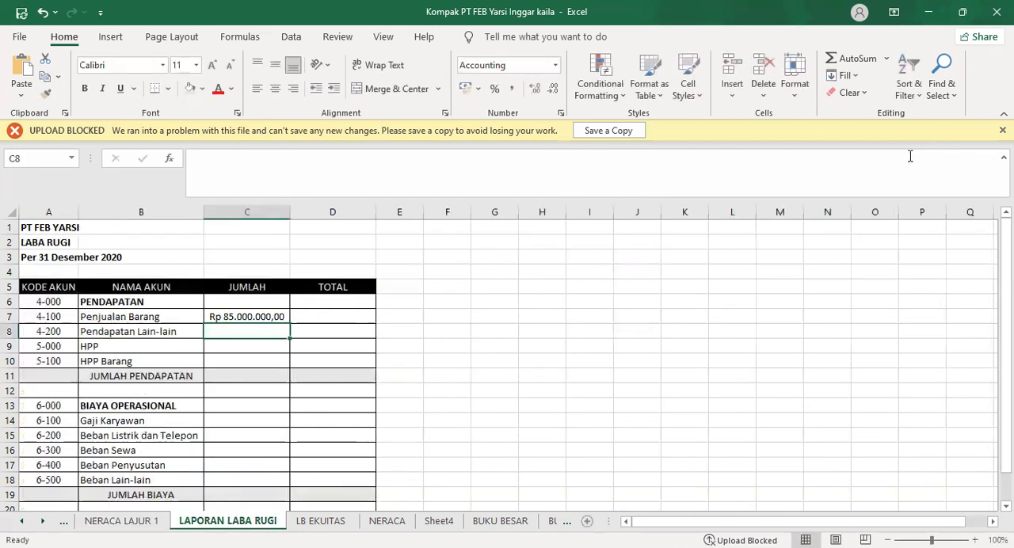
Fill the C7 formula down the JUMLAH column through Beban Lain-lain in C18
{"action": "left_click", "coordinate": [277, 317]}
{"action": "scroll", "coordinate": [415, 336], "scroll_direction": "down", "scroll_amount": 1}
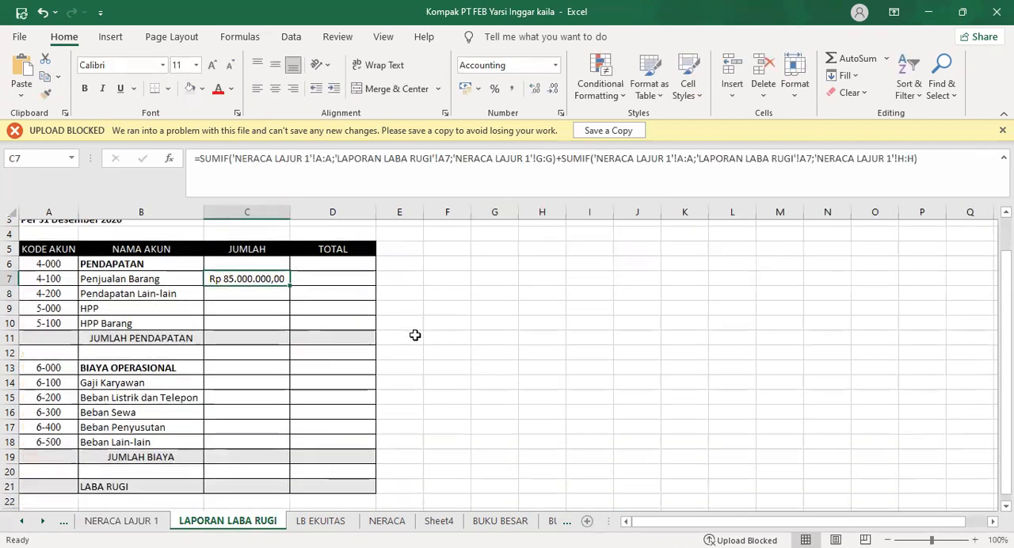
{"action": "left_click_drag", "start_coordinate": [291, 278], "coordinate": [292, 442]}
{"action": "left_click", "coordinate": [296, 331]}
Clear the copied formulas from C11 in the JUMLAH PENDAPATAN row and from C12 in the empty row beneath it
{"action": "left_click", "coordinate": [265, 331]}
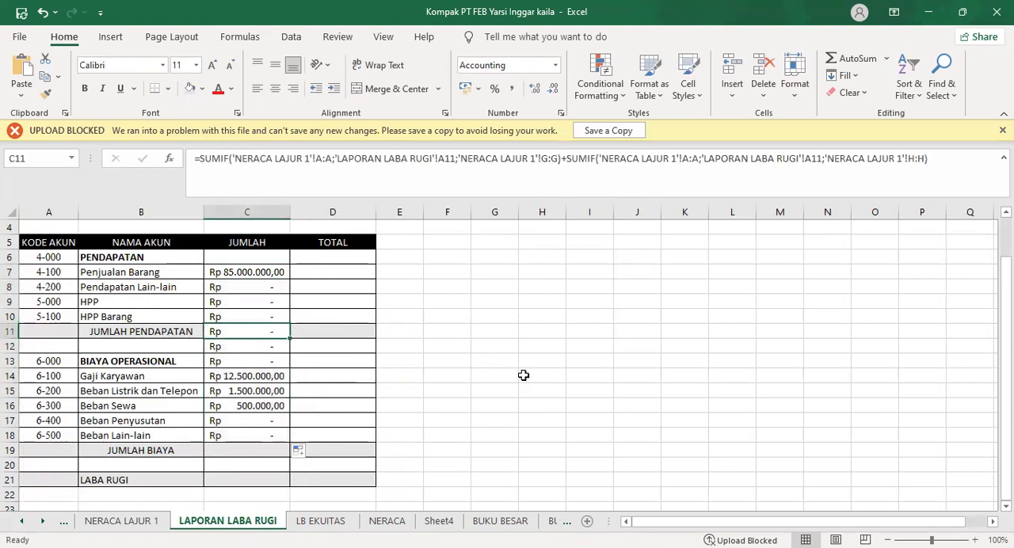
{"action": "key", "text": "BackSpace"}
{"action": "left_click", "coordinate": [247, 349]}
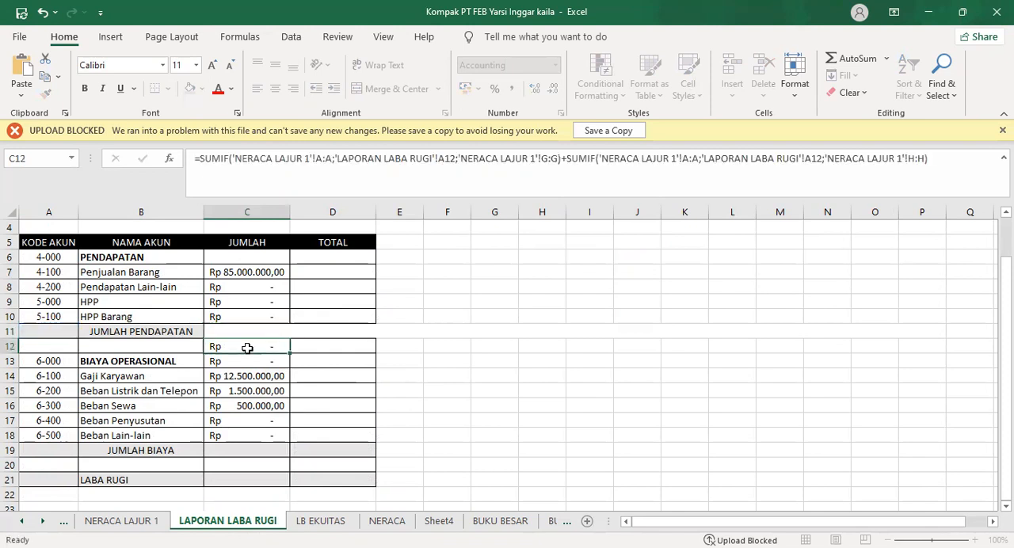
{"action": "key", "text": "BackSpace"}
{"action": "left_click", "coordinate": [344, 400]}
Enter =C7 in D11 as the TOTAL for JUMLAH PENDAPATAN
{"action": "left_click", "coordinate": [261, 330]}
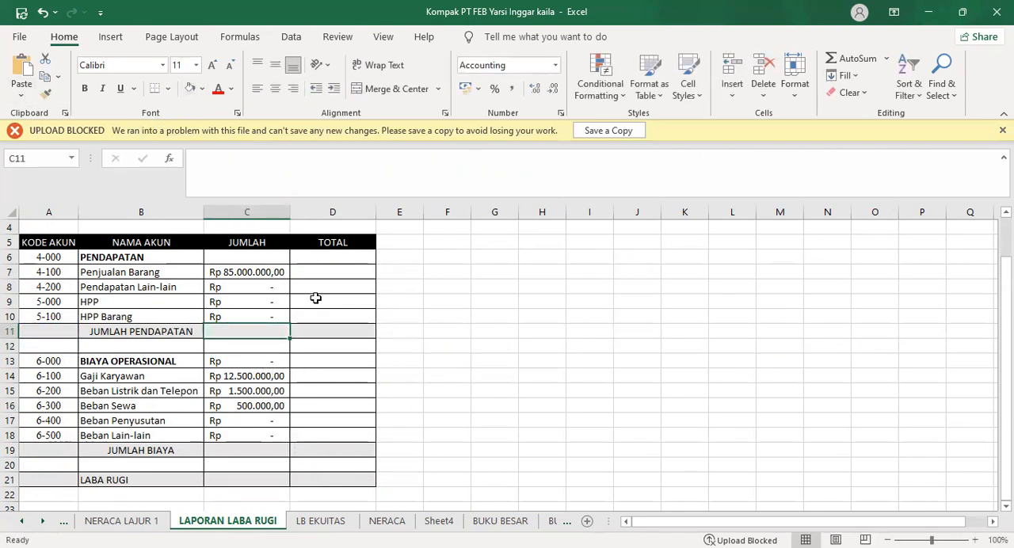
{"action": "left_click", "coordinate": [309, 331]}
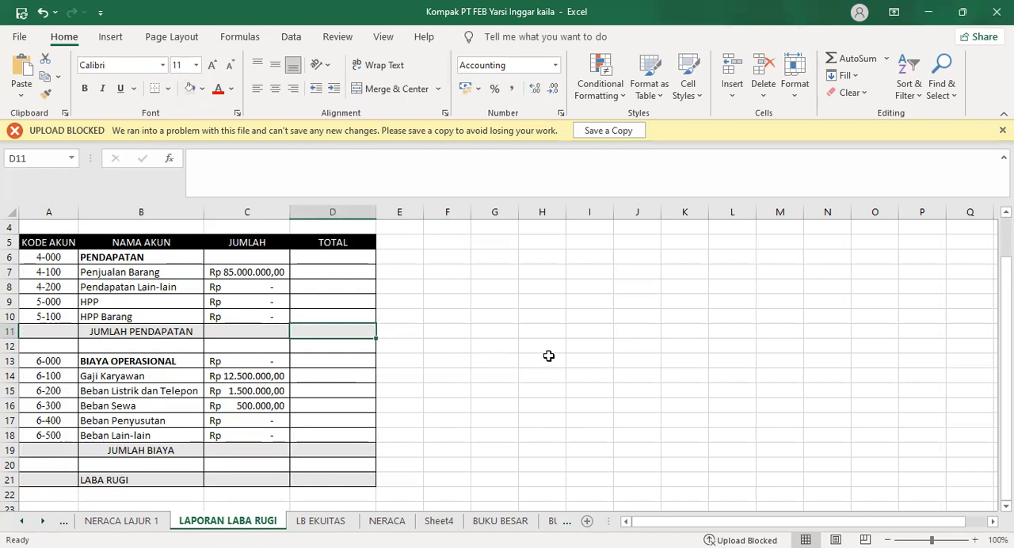
{"action": "type", "text": "="}
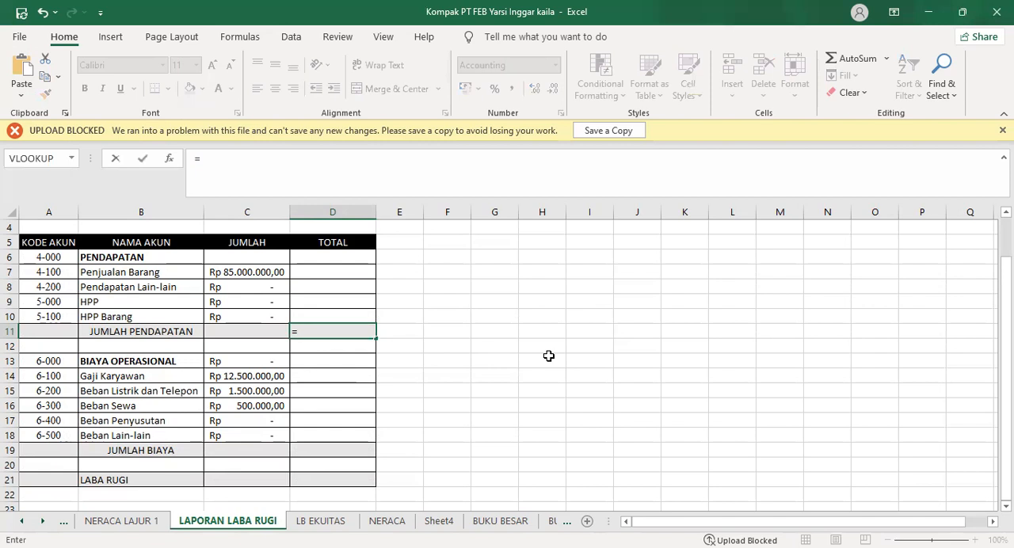
{"action": "left_click", "coordinate": [269, 277]}
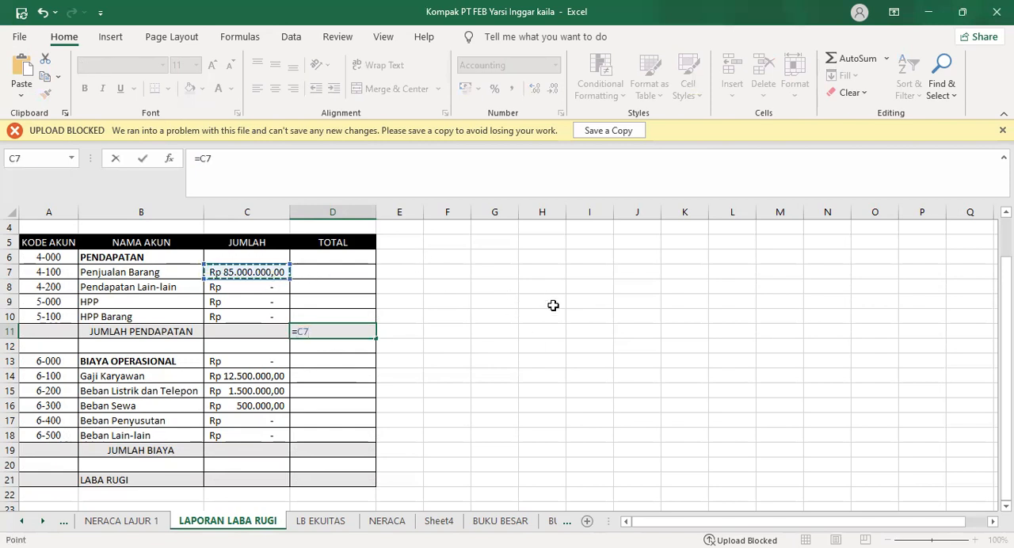
{"action": "key", "text": "Return"}
Total the operating expenses in D19 of the JUMLAH BIAYA row with =SUM(C13:C18)
{"action": "left_click", "coordinate": [317, 450]}
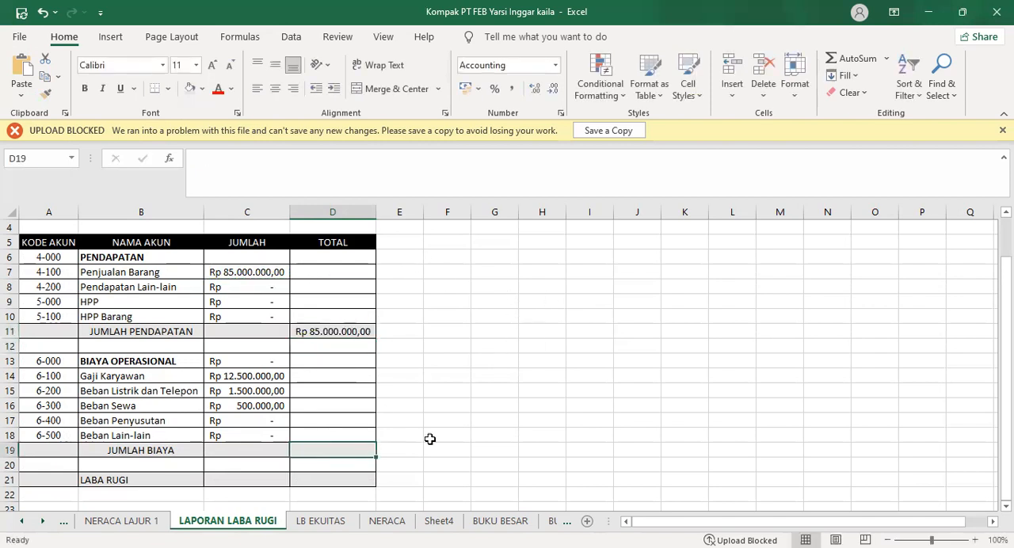
{"action": "type", "text": "="}
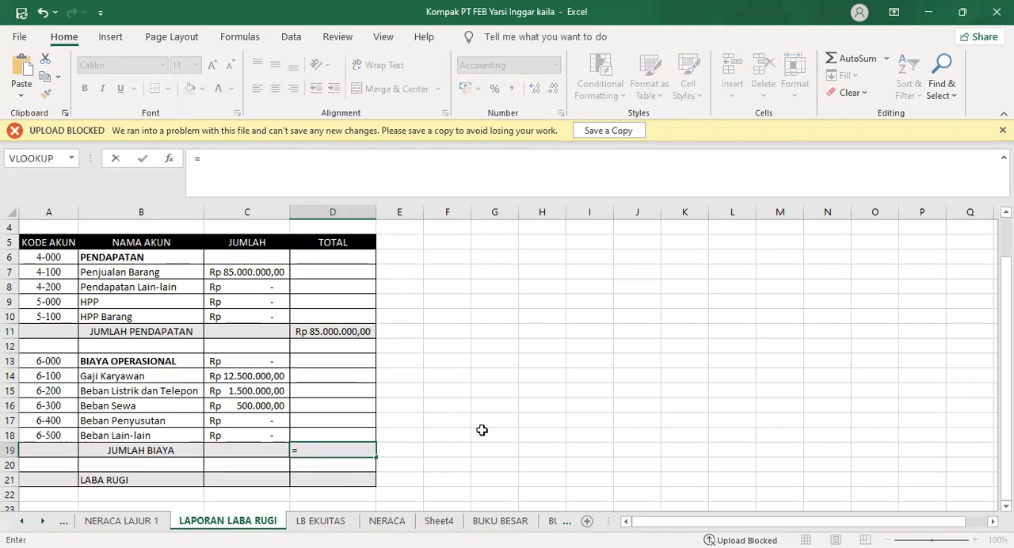
{"action": "type", "text": "SUM"}
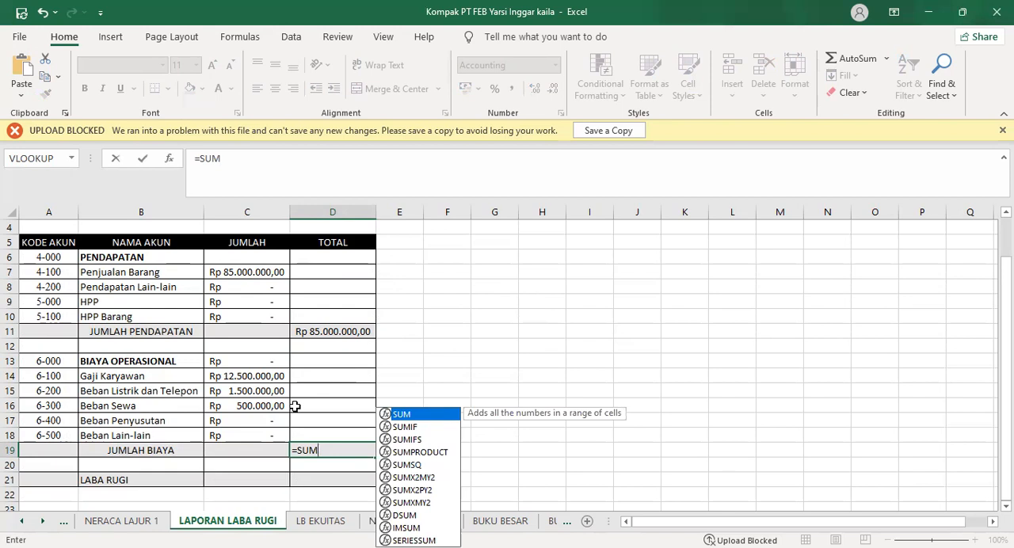
{"action": "type", "text": "("}
{"action": "left_click", "coordinate": [245, 361]}
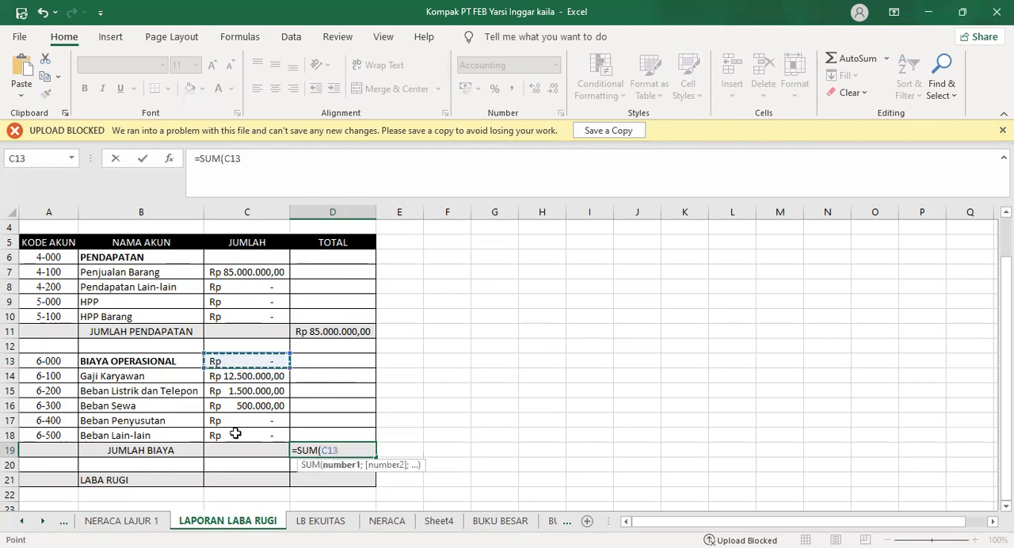
{"action": "key", "text": "shift+Down"}
{"action": "key", "text": "shift+Down"}
{"action": "key", "text": "shift+Down"}
{"action": "key", "text": "shift+Down"}
{"action": "key", "text": "shift+Down"}
{"action": "type", "text": ")"}
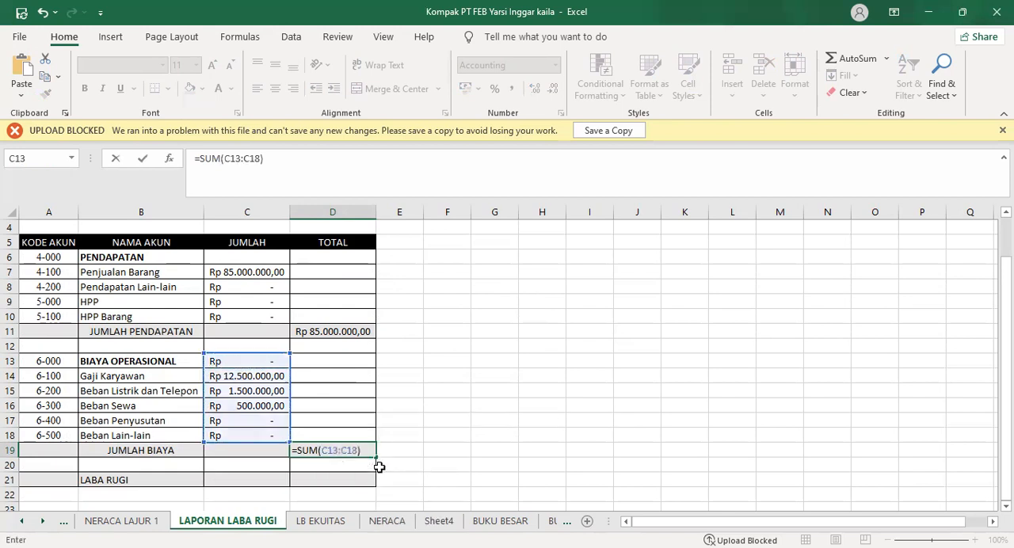
{"action": "key", "text": "Return"}
Calculate the LABA RUGI total in D21 as income minus expenses with =D11-D19
{"action": "left_click", "coordinate": [368, 478]}
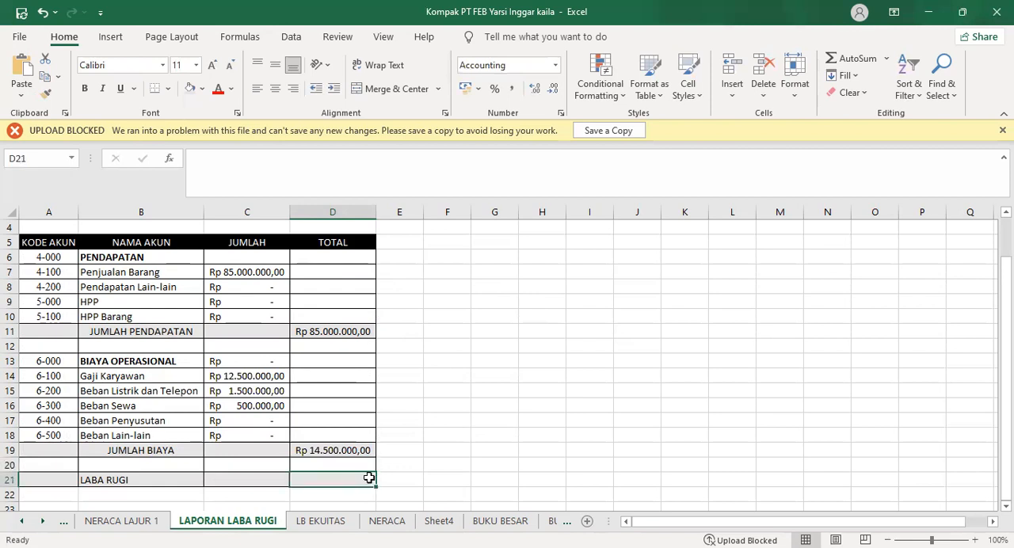
{"action": "type", "text": "="}
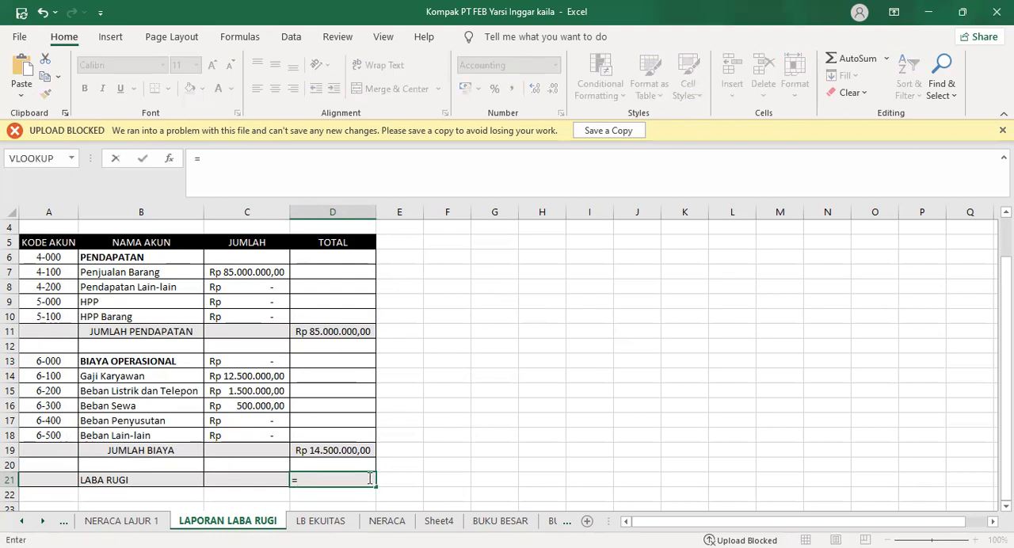
{"action": "left_click", "coordinate": [331, 331]}
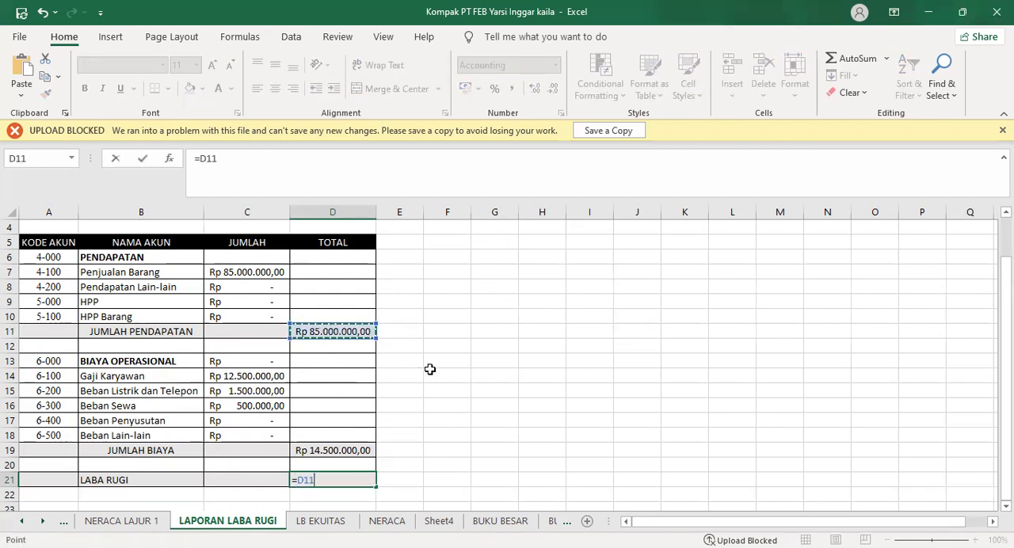
{"action": "type", "text": "-"}
{"action": "left_click", "coordinate": [363, 449]}
{"action": "key", "text": "Return"}
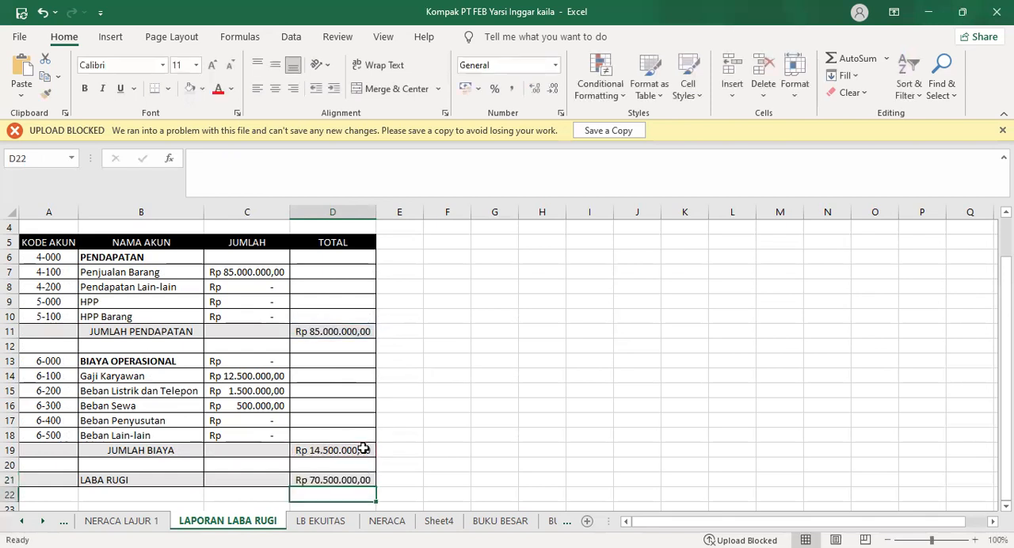
{"action": "left_click", "coordinate": [353, 480]}
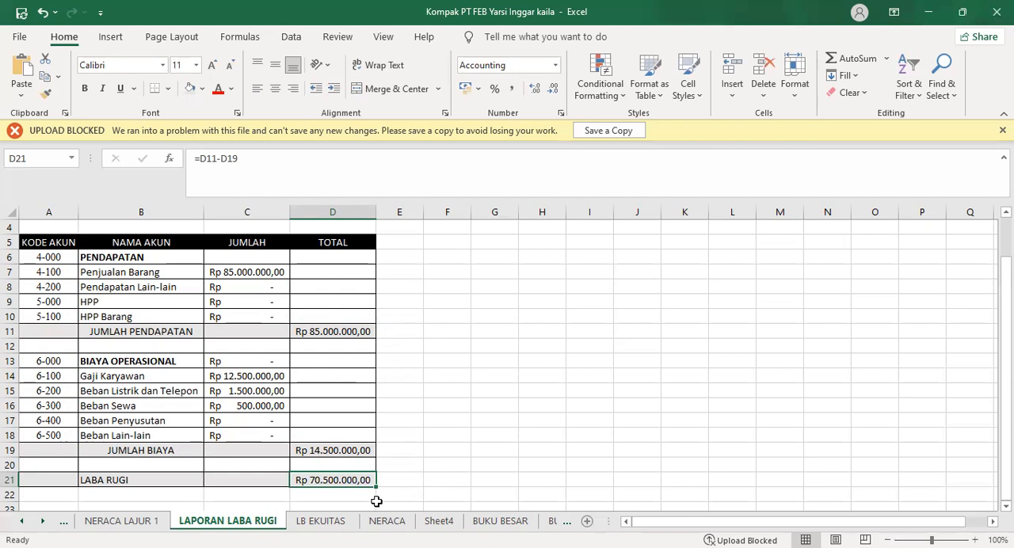
On the LB EKUITAS sheet, try a SUMIF for Modal in C7 with 'LB EKUITAS '!A:A as the range and A7 as the criterion
{"action": "left_click", "coordinate": [334, 526]}
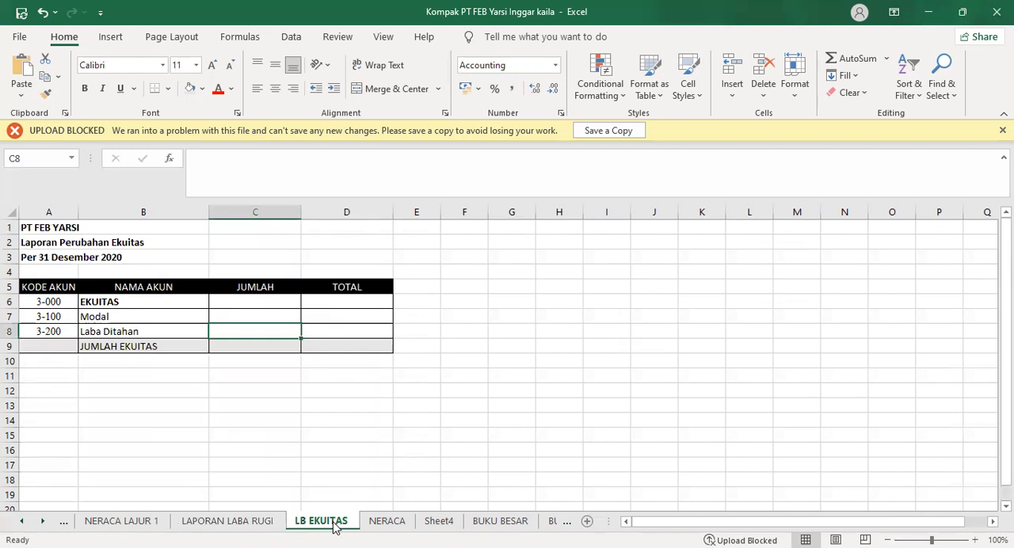
{"action": "left_click", "coordinate": [266, 316]}
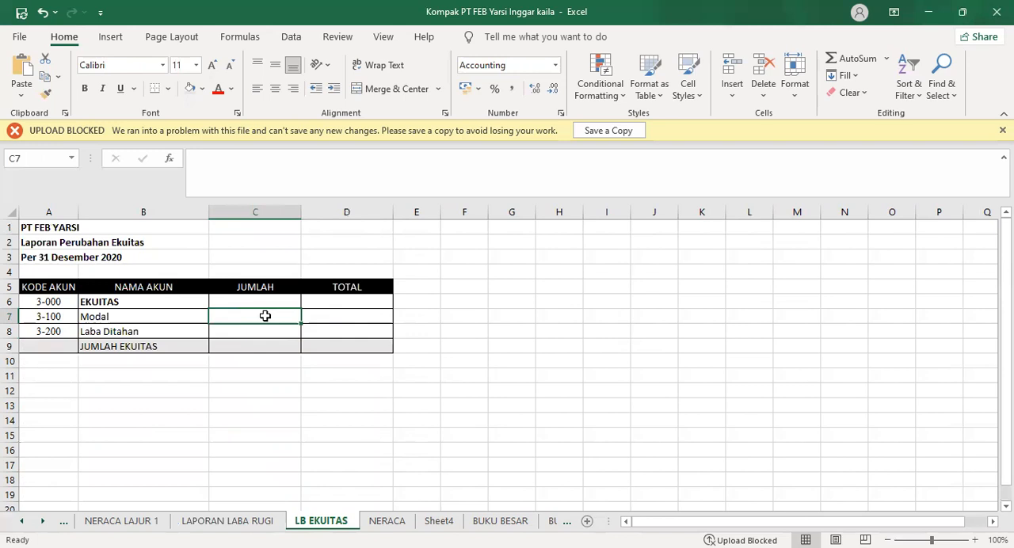
{"action": "left_click", "coordinate": [270, 174]}
{"action": "type", "text": "="}
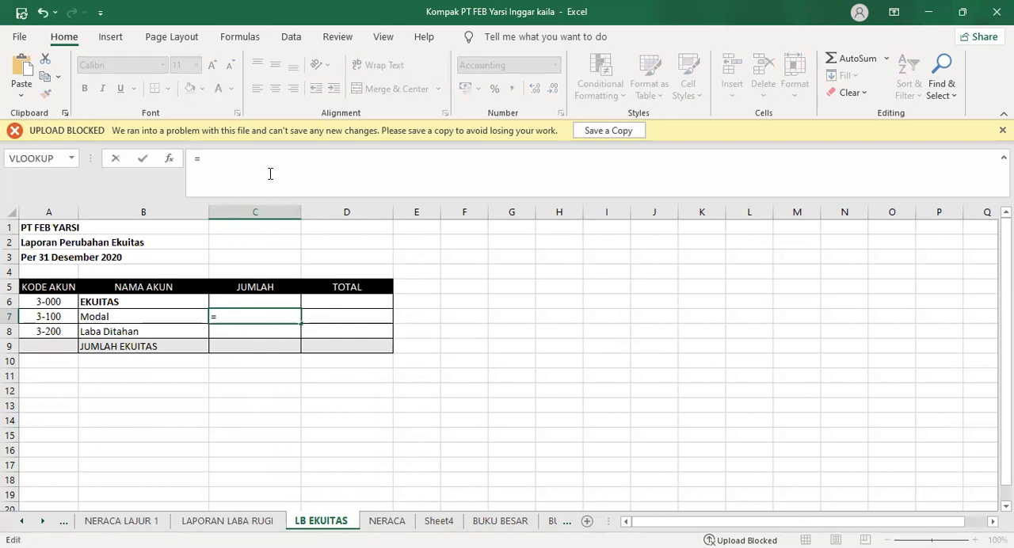
{"action": "type", "text": "SUM"}
{"action": "left_click", "coordinate": [252, 228]}
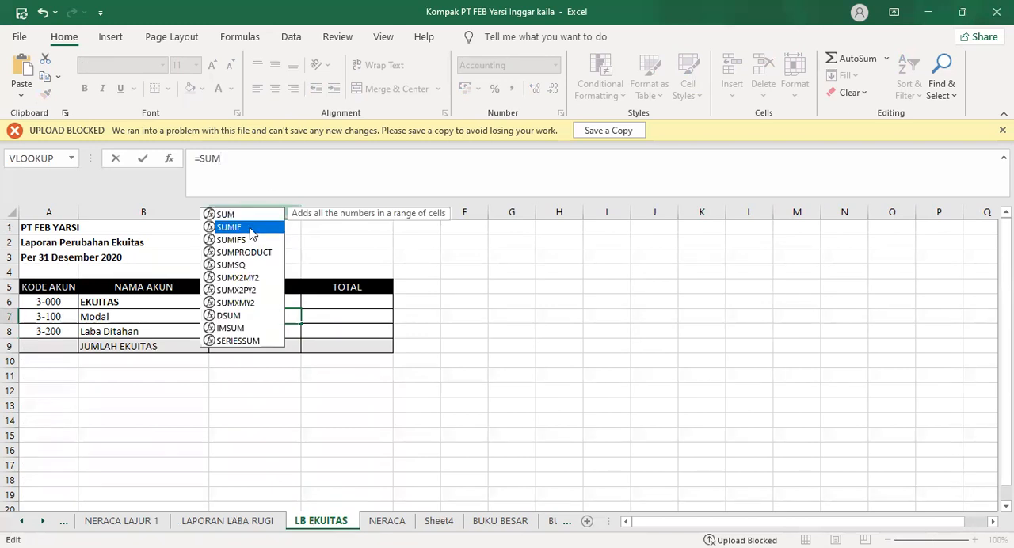
{"action": "key", "text": "Tab"}
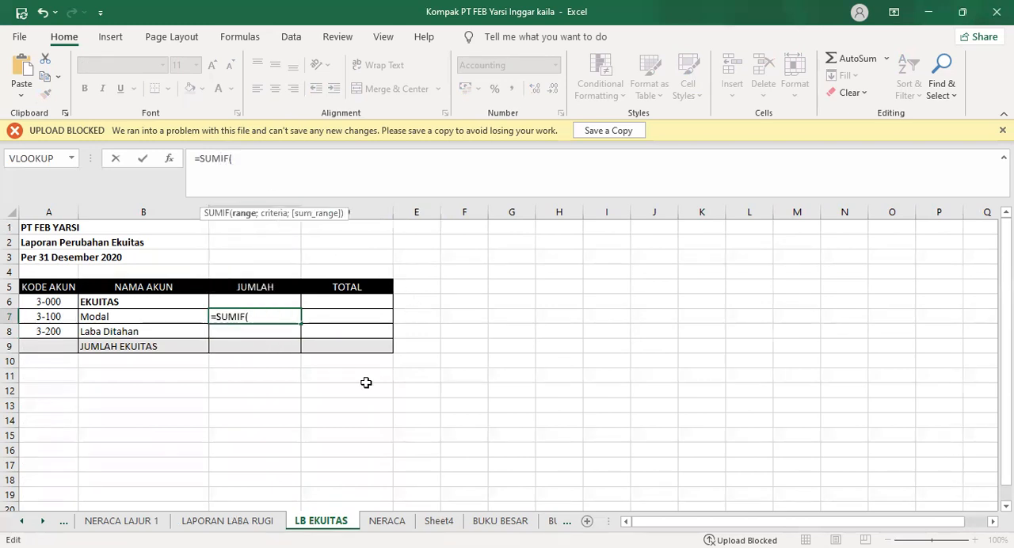
{"action": "left_click", "coordinate": [121, 520]}
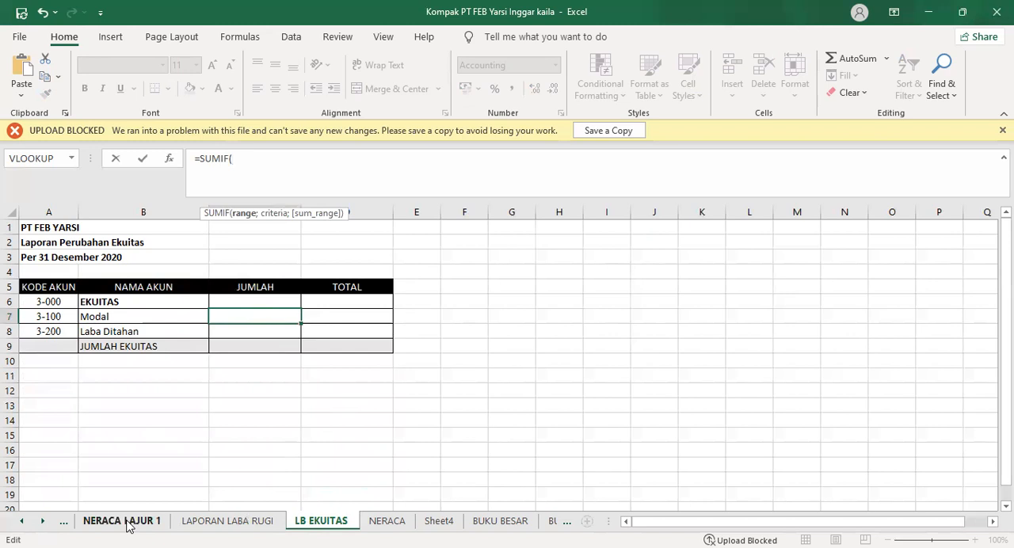
{"action": "left_click", "coordinate": [65, 213]}
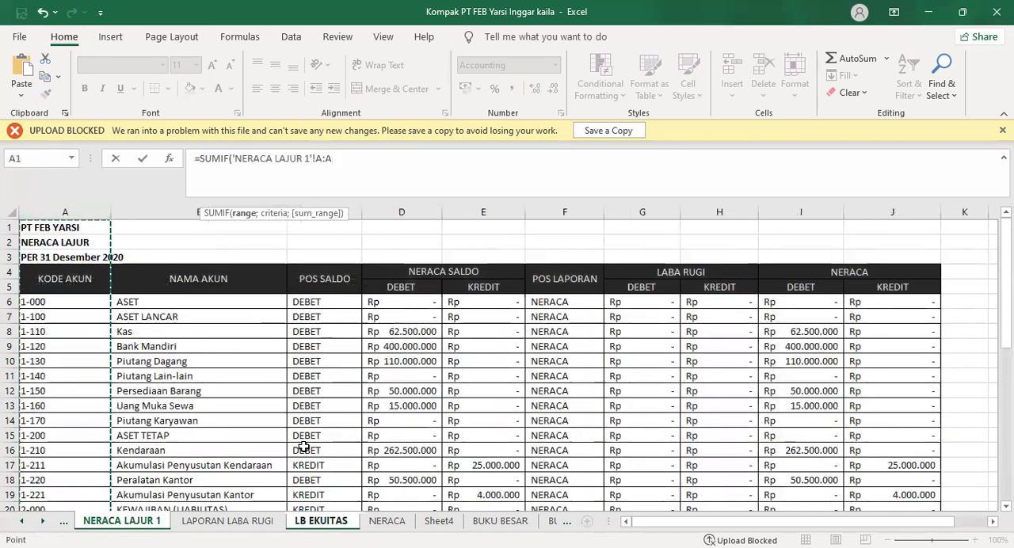
{"action": "left_click", "coordinate": [313, 527]}
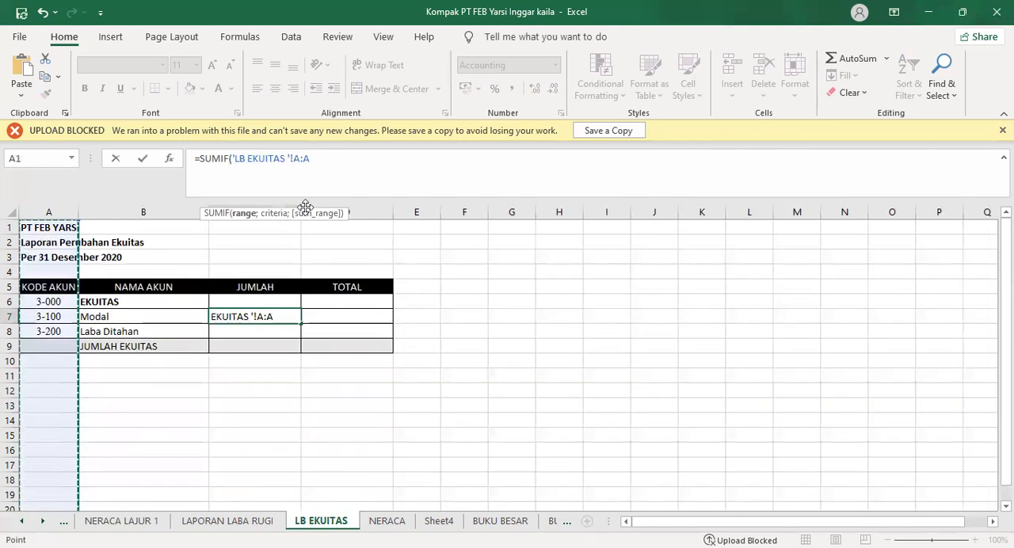
{"action": "type", "text": ";"}
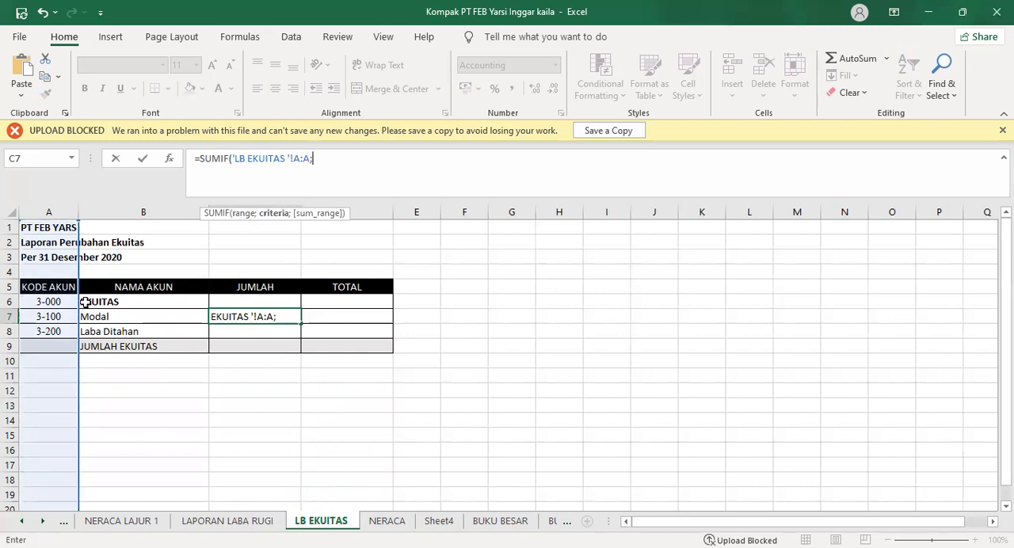
{"action": "left_click", "coordinate": [50, 313]}
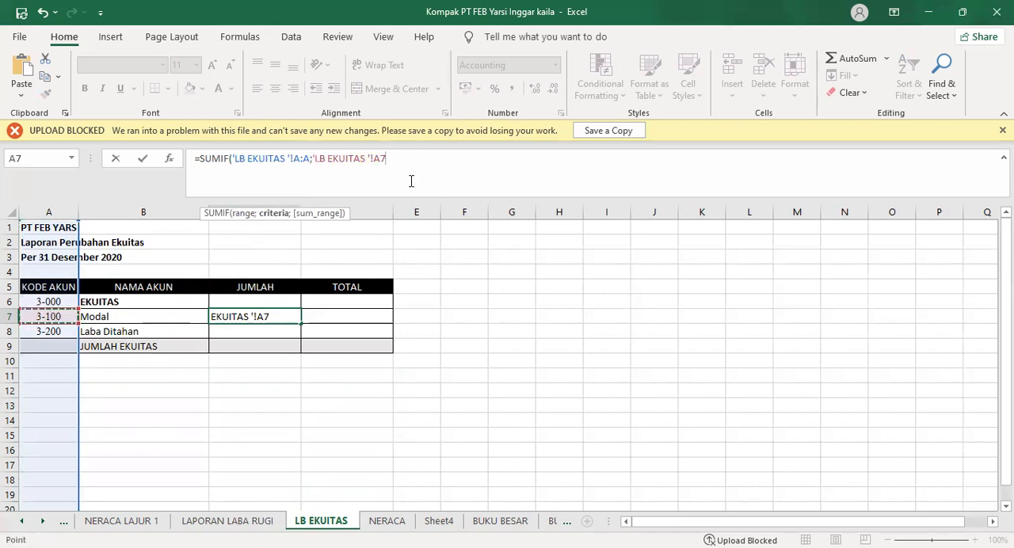
{"action": "type", "text": ";"}
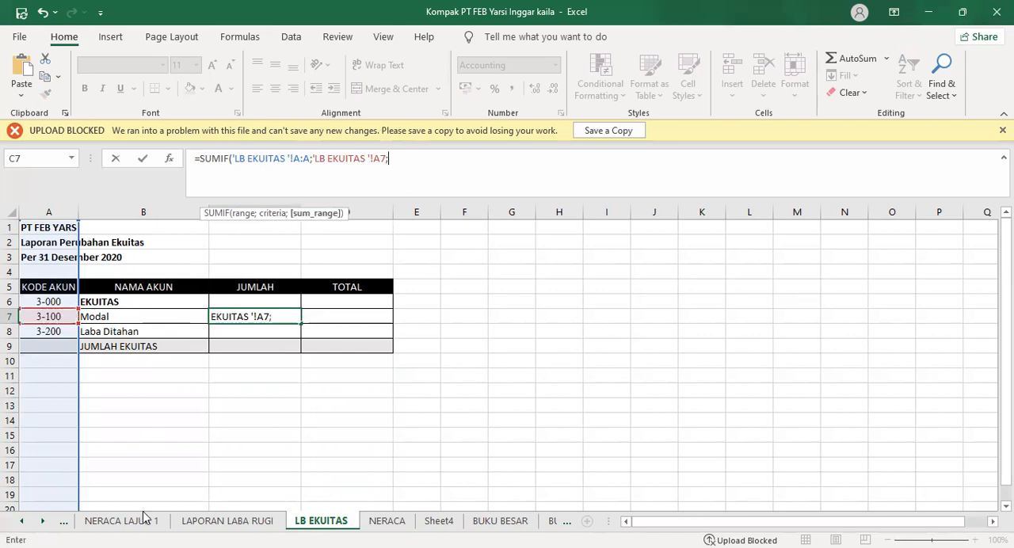
Set the SUMIF's sum range to 'NERACA LAJUR 1'!J:J and close the function
{"action": "left_click", "coordinate": [141, 519]}
{"action": "left_click", "coordinate": [668, 213]}
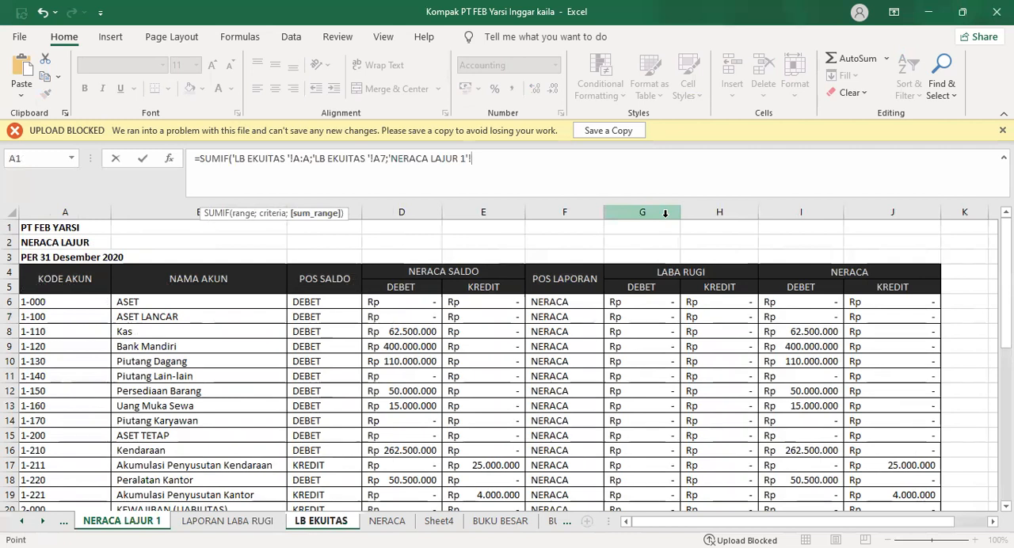
{"action": "left_click", "coordinate": [825, 212]}
{"action": "left_click", "coordinate": [864, 213]}
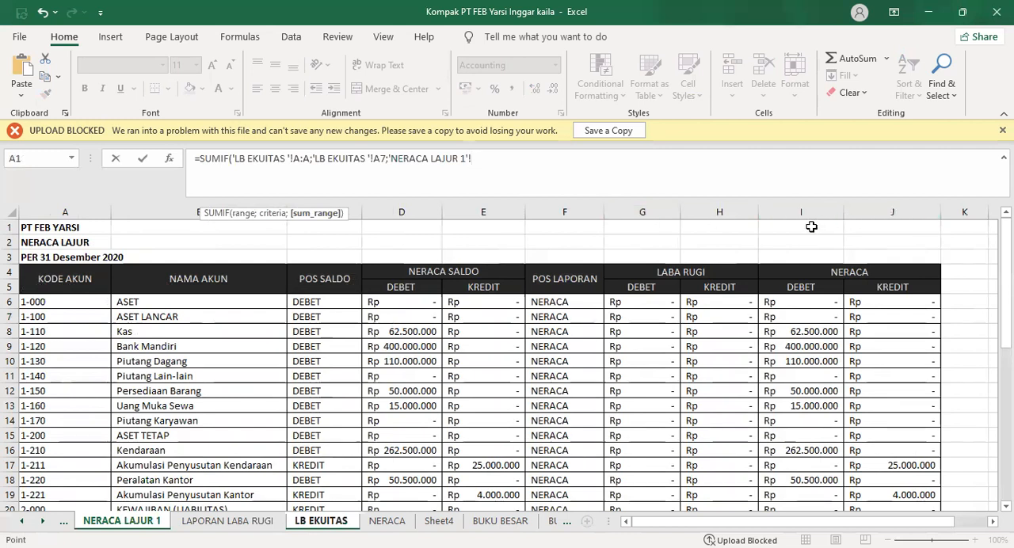
{"action": "left_click", "coordinate": [804, 213]}
{"action": "left_click_drag", "start_coordinate": [804, 213], "coordinate": [872, 213]}
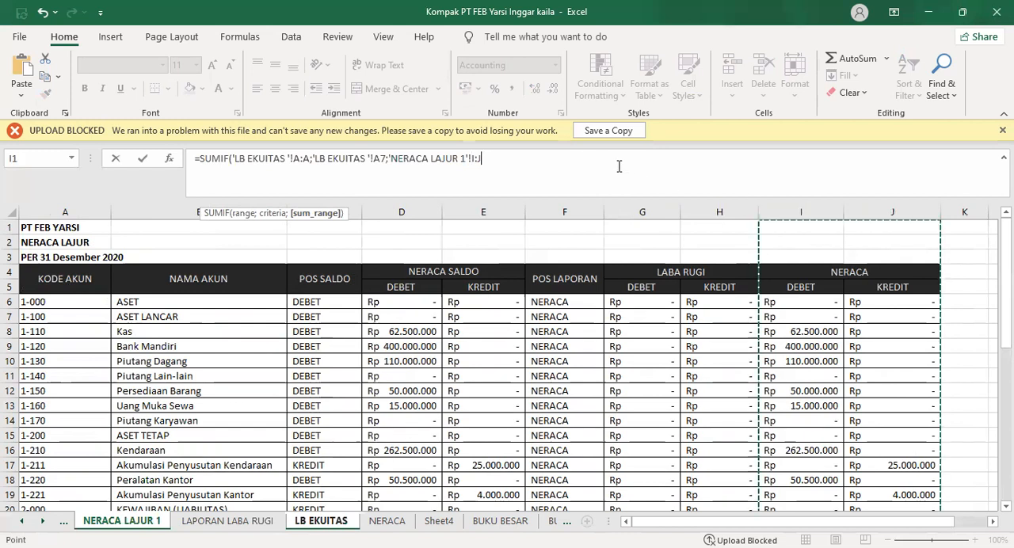
{"action": "left_click", "coordinate": [473, 158]}
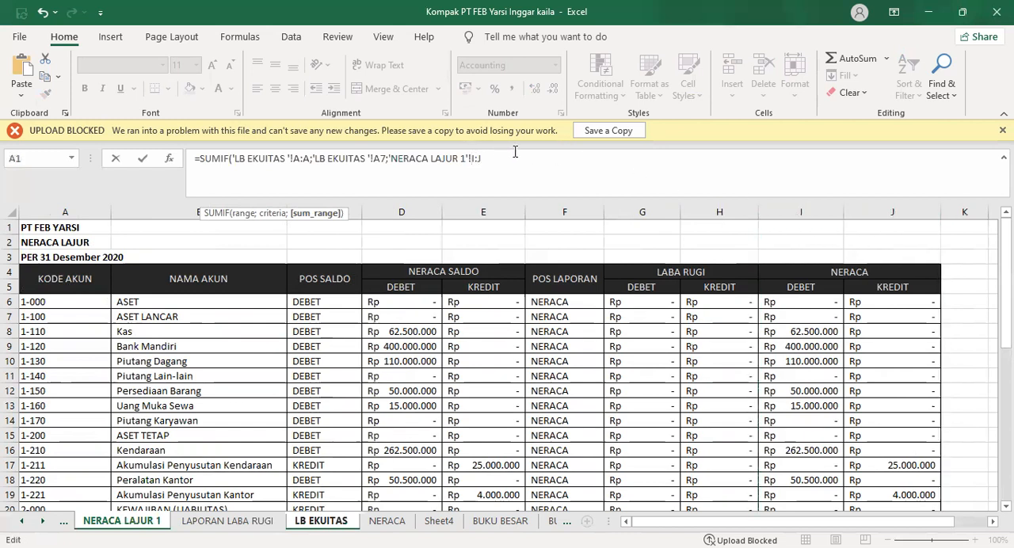
{"action": "key", "text": "BackSpace"}
{"action": "type", "text": "J"}
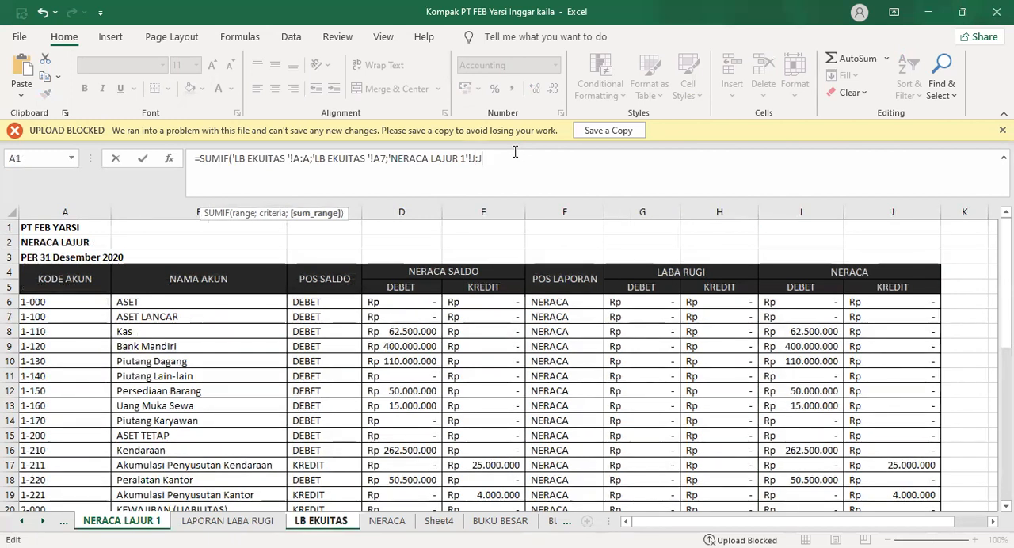
{"action": "type", "text": ")-"}
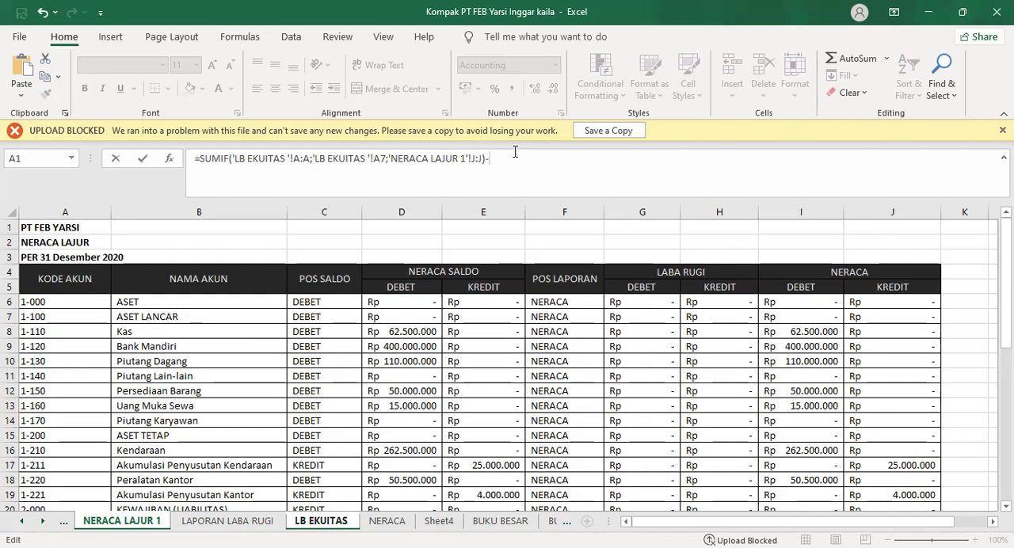
Try to subtract a copy of the SUMIF in C7, with its sum range changed to column I of NERACA LAJUR 1
{"action": "left_click_drag", "start_coordinate": [200, 158], "coordinate": [481, 161]}
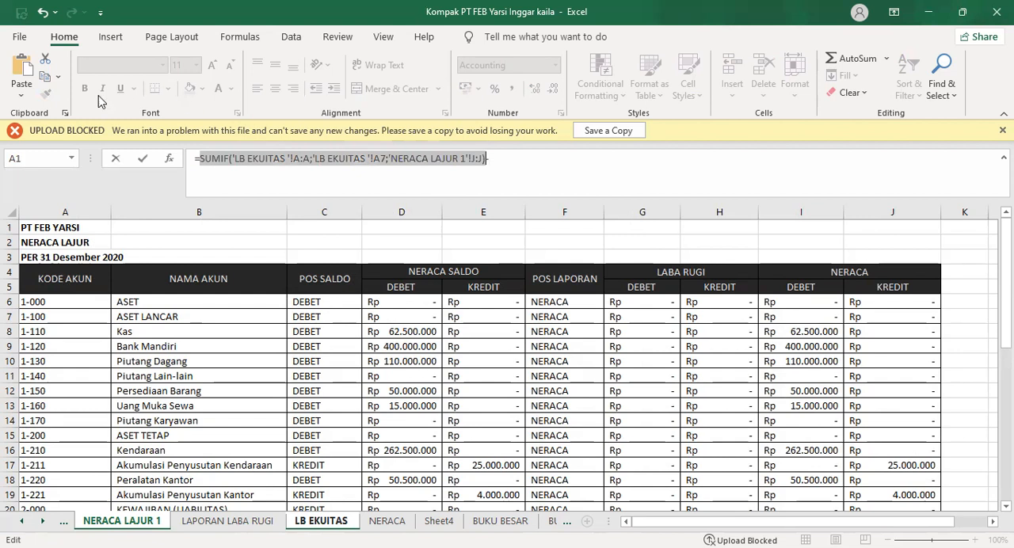
{"action": "left_click", "coordinate": [44, 78]}
{"action": "left_click", "coordinate": [506, 161]}
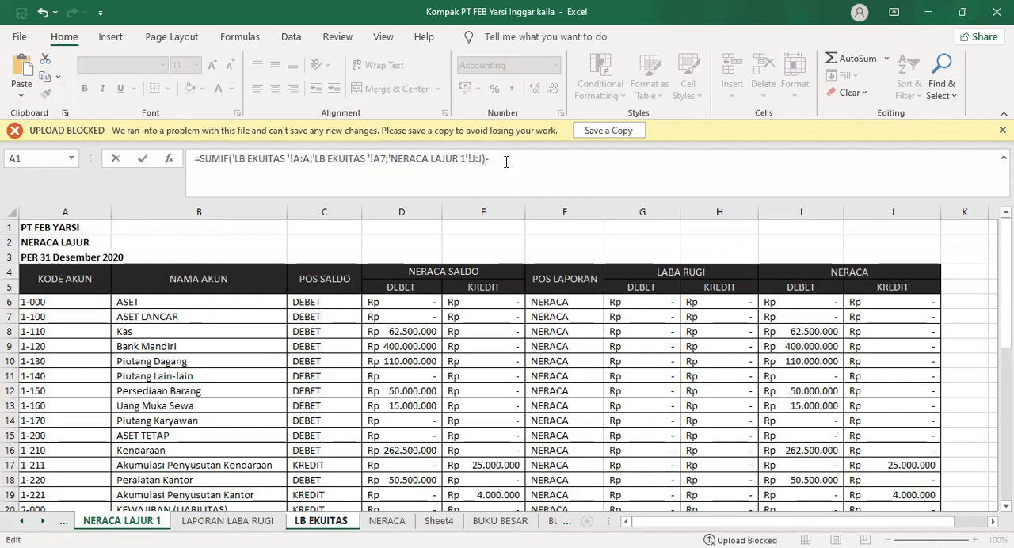
{"action": "left_click", "coordinate": [21, 70]}
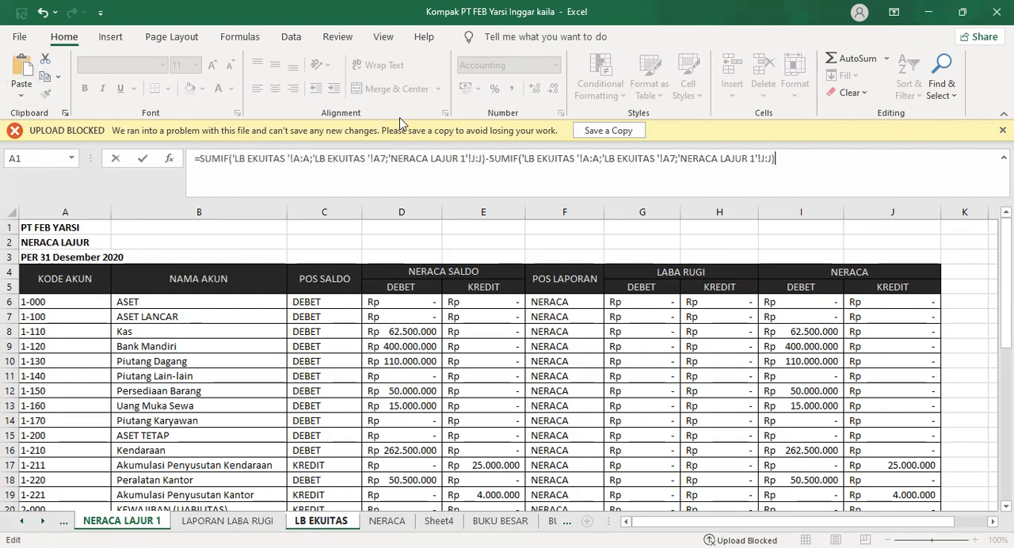
{"action": "left_click", "coordinate": [763, 158]}
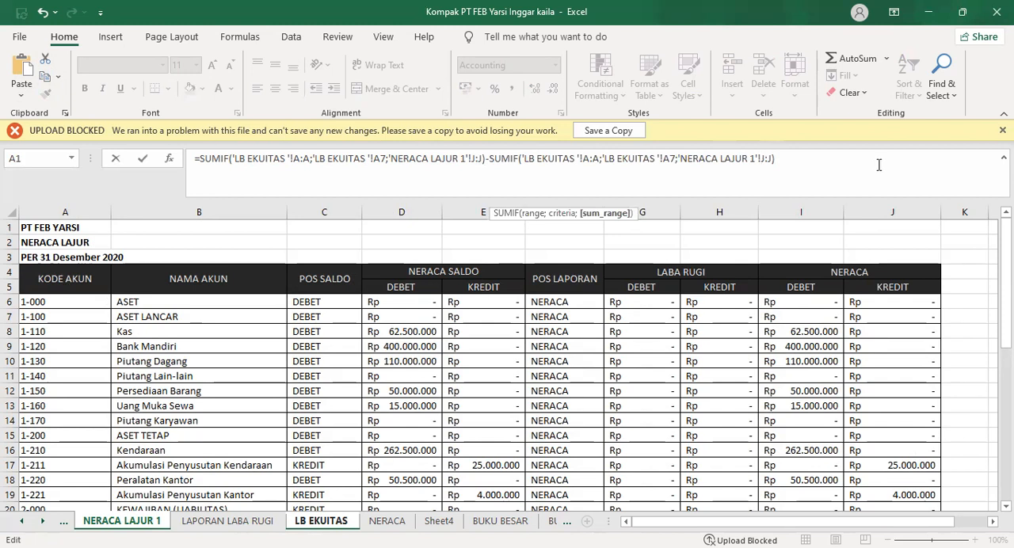
{"action": "key", "text": "BackSpace"}
{"action": "type", "text": "I"}
{"action": "key", "text": "Right"}
{"action": "key", "text": "Right"}
{"action": "key", "text": "Left"}
{"action": "key", "text": "Left"}
{"action": "key", "text": "Left"}
{"action": "key", "text": "Left"}
{"action": "type", "text": "I"}
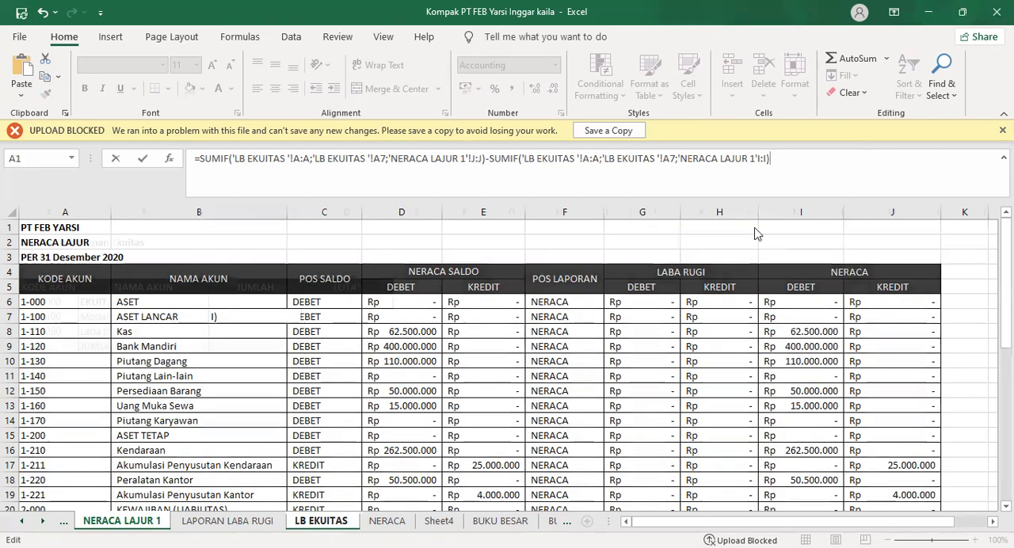
{"action": "key", "text": "Return"}
{"action": "left_click", "coordinate": [482, 360]}
Clear the faulty SUMIF formula from C7 on the LB EKUITAS sheet
{"action": "left_click_drag", "start_coordinate": [769, 158], "coordinate": [232, 159]}
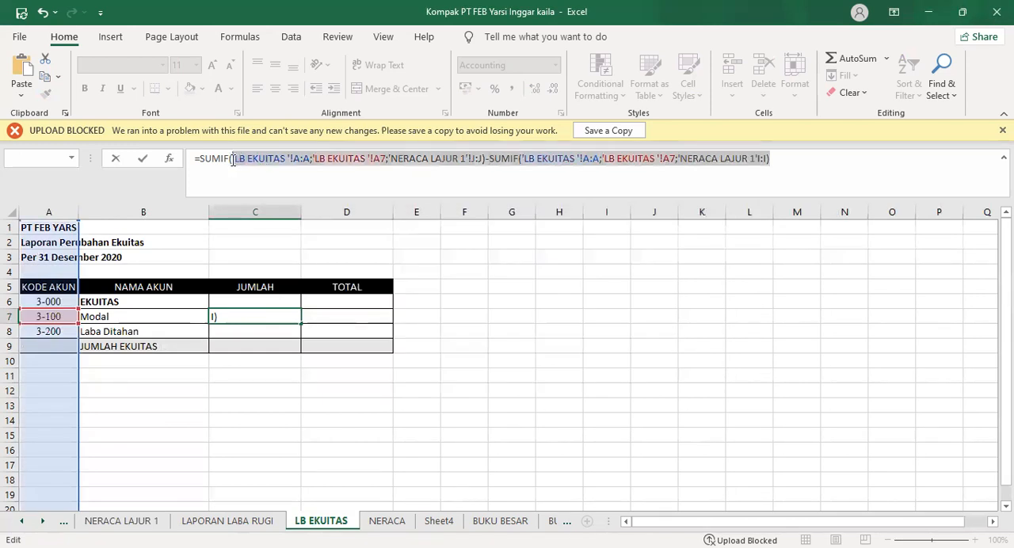
{"action": "key", "text": "BackSpace"}
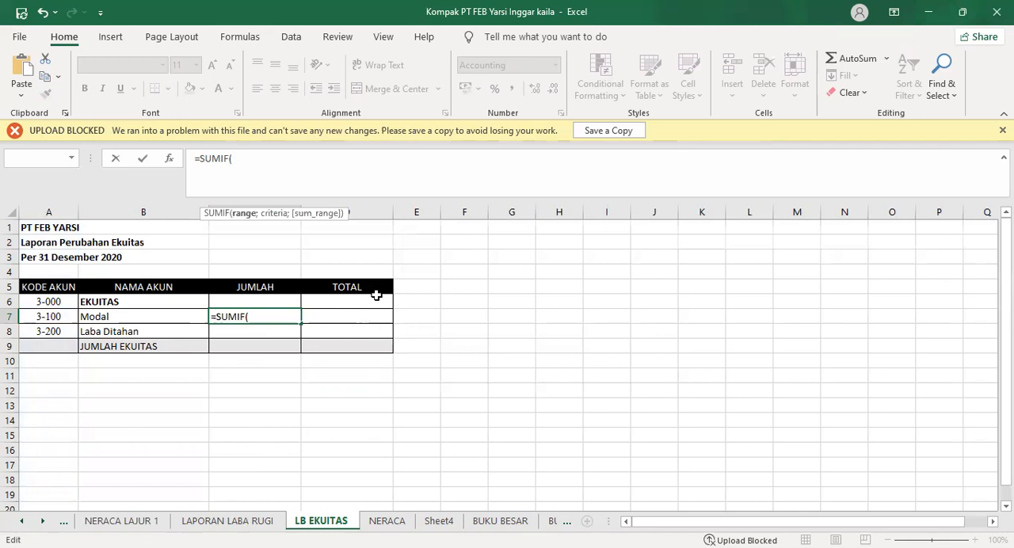
{"action": "left_click", "coordinate": [139, 520]}
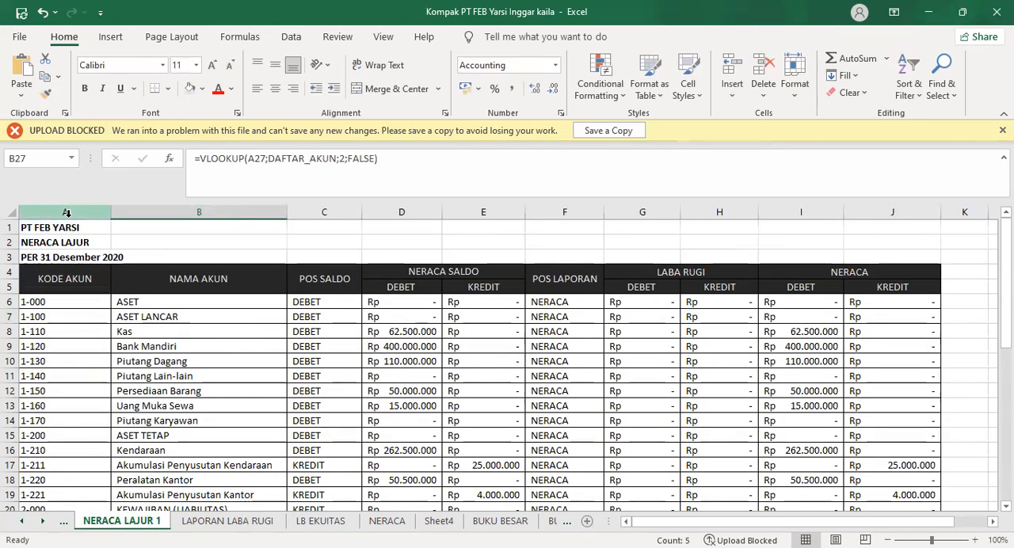
{"action": "left_click", "coordinate": [331, 523]}
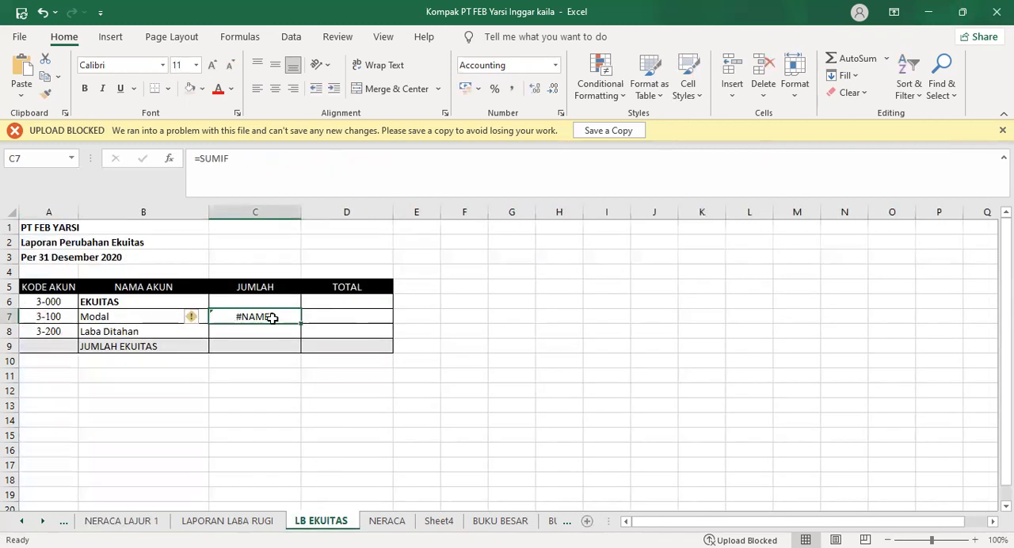
{"action": "triple_click", "coordinate": [212, 159]}
{"action": "key", "text": "BackSpace"}
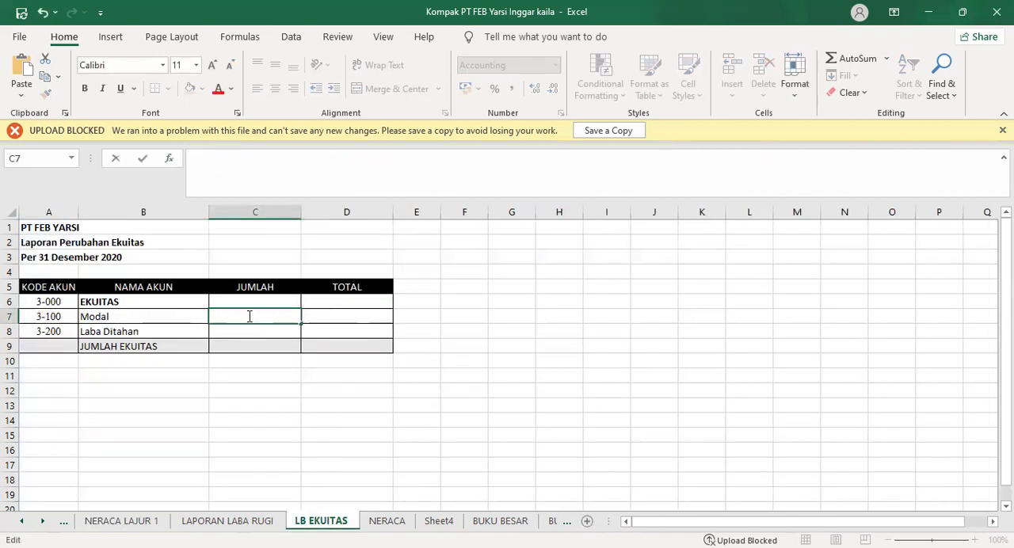
Start a SUMIF for Modal in C7 with 'NERACA LAJUR 1'!A:A as the range and 'LB EKUITAS '!A7 as the criterion
{"action": "type", "text": "="}
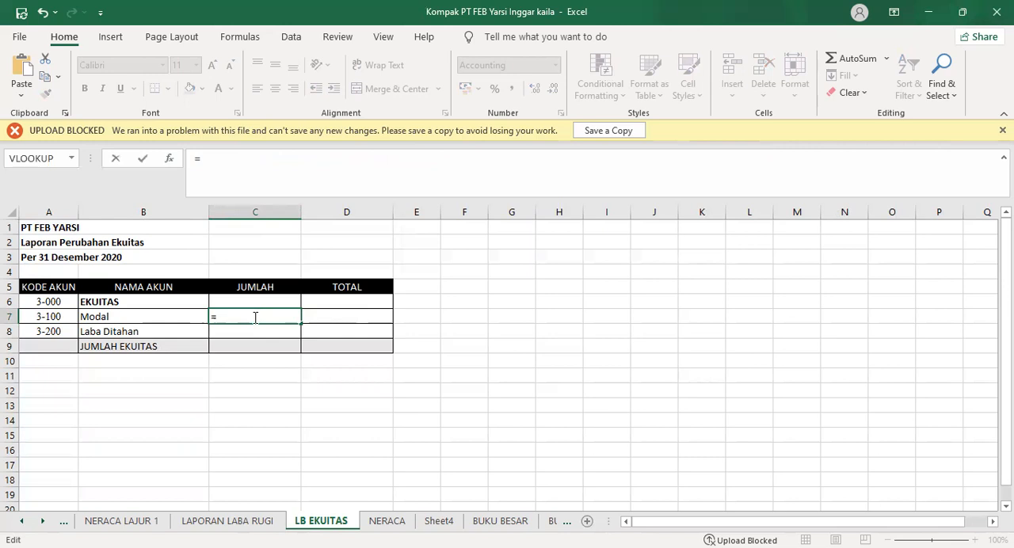
{"action": "type", "text": "SUM"}
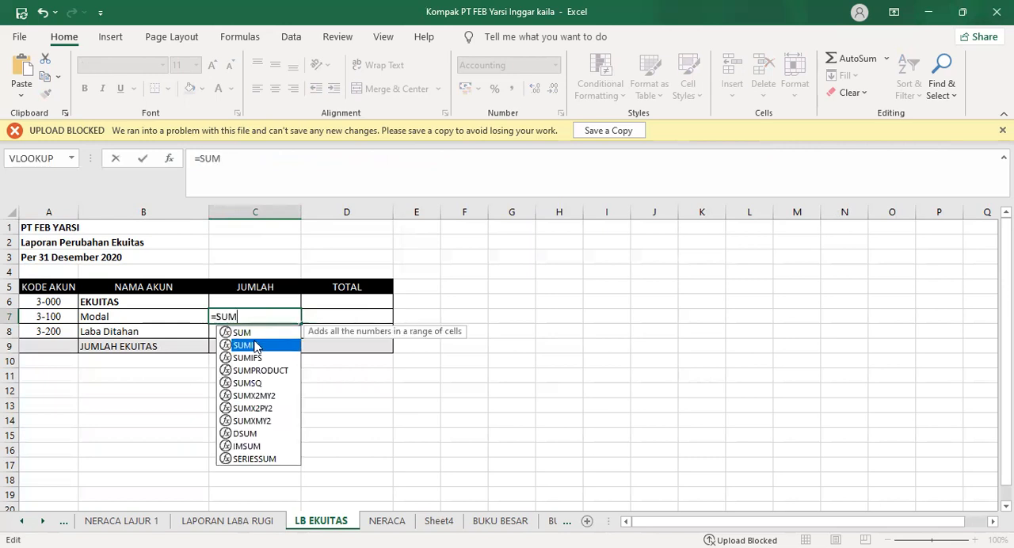
{"action": "key", "text": "Tab"}
{"action": "left_click", "coordinate": [89, 521]}
{"action": "left_click", "coordinate": [69, 212]}
{"action": "type", "text": ";"}
{"action": "left_click", "coordinate": [341, 523]}
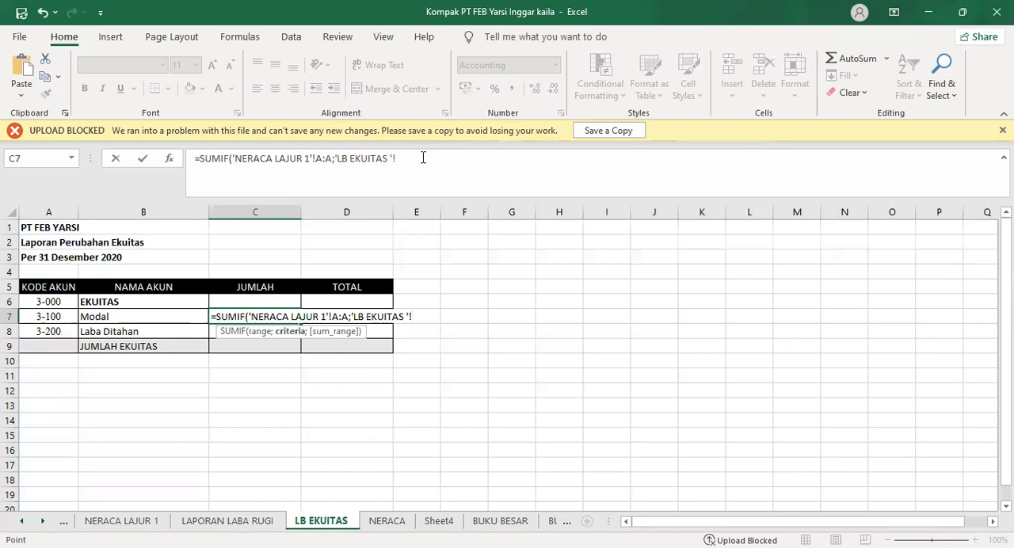
{"action": "left_click", "coordinate": [63, 317]}
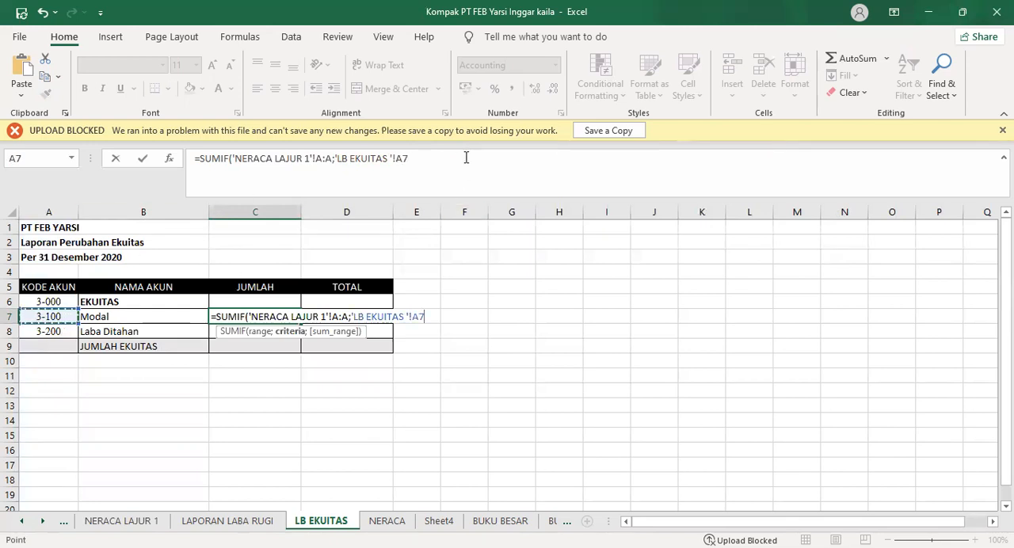
Set the SUMIF's sum range to 'NERACA LAJUR 1'!J:J, the balance sheet credit column, and close the function
{"action": "type", "text": ";"}
{"action": "left_click", "coordinate": [123, 520]}
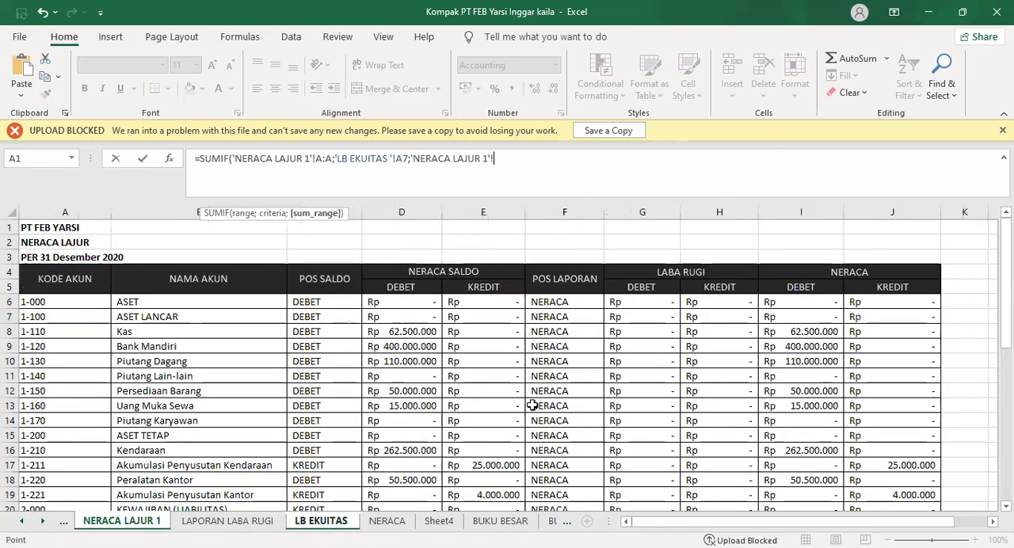
{"action": "left_click_drag", "start_coordinate": [817, 214], "coordinate": [892, 213]}
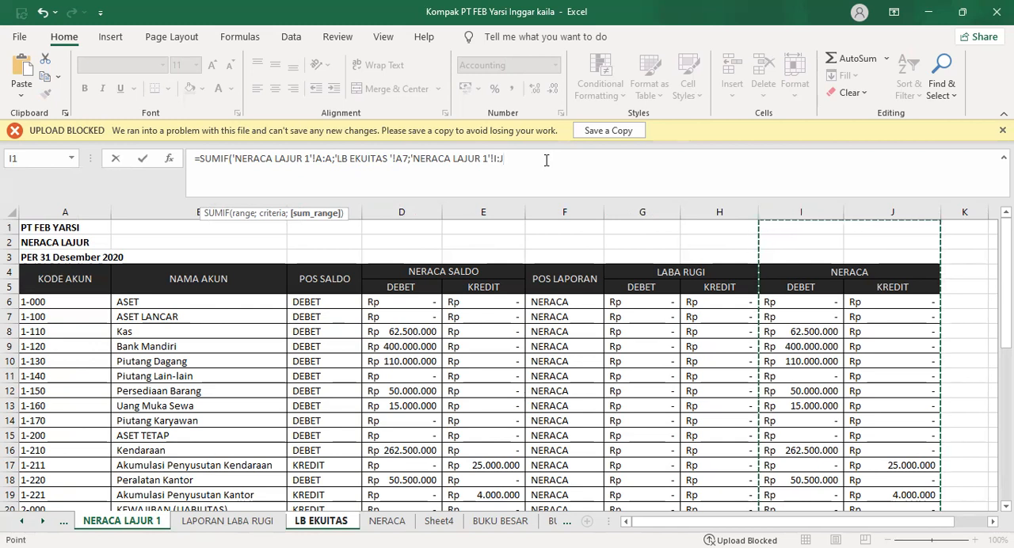
{"action": "key", "text": "Left"}
{"action": "key", "text": "Right"}
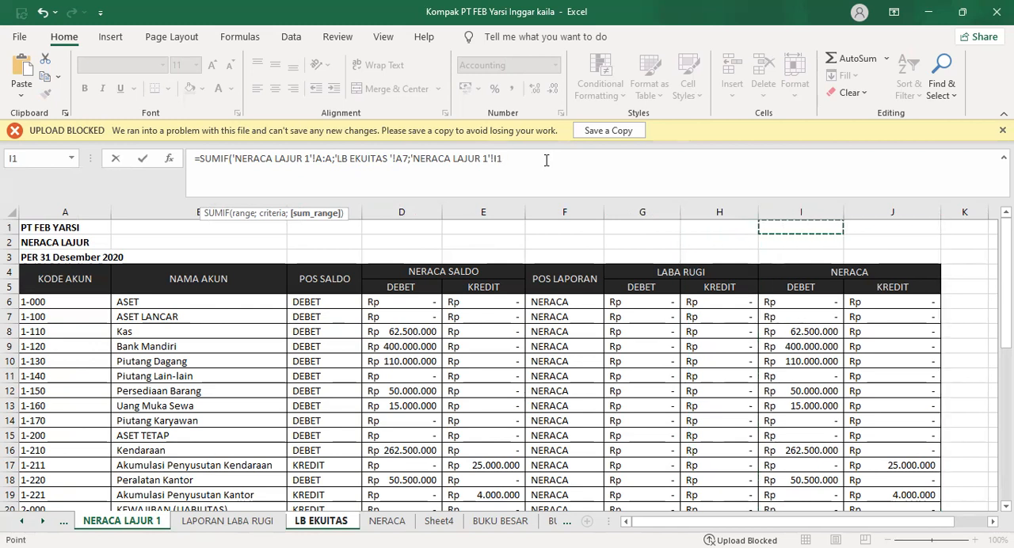
{"action": "left_click_drag", "start_coordinate": [790, 214], "coordinate": [892, 214]}
{"action": "left_click", "coordinate": [499, 159]}
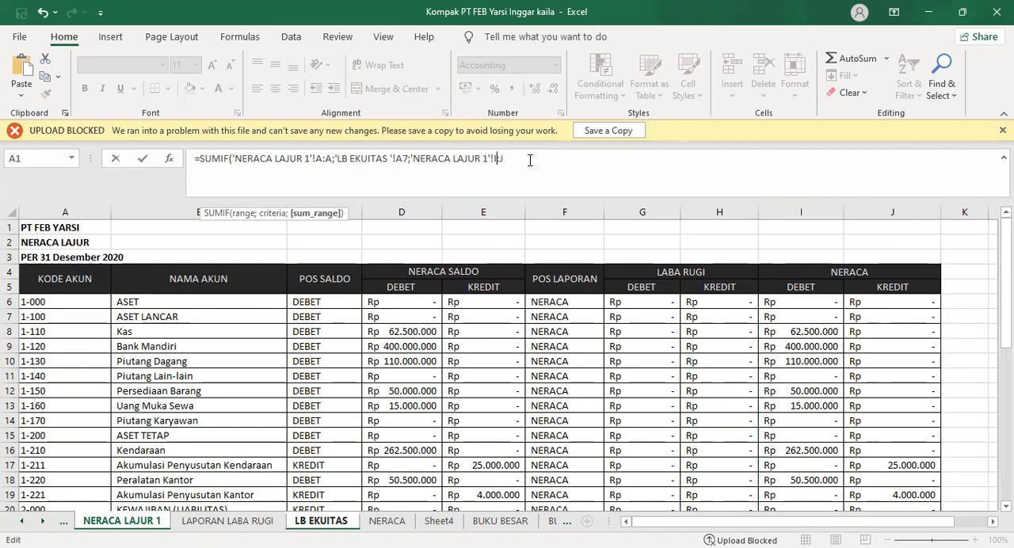
{"action": "type", "text": "J)-"}
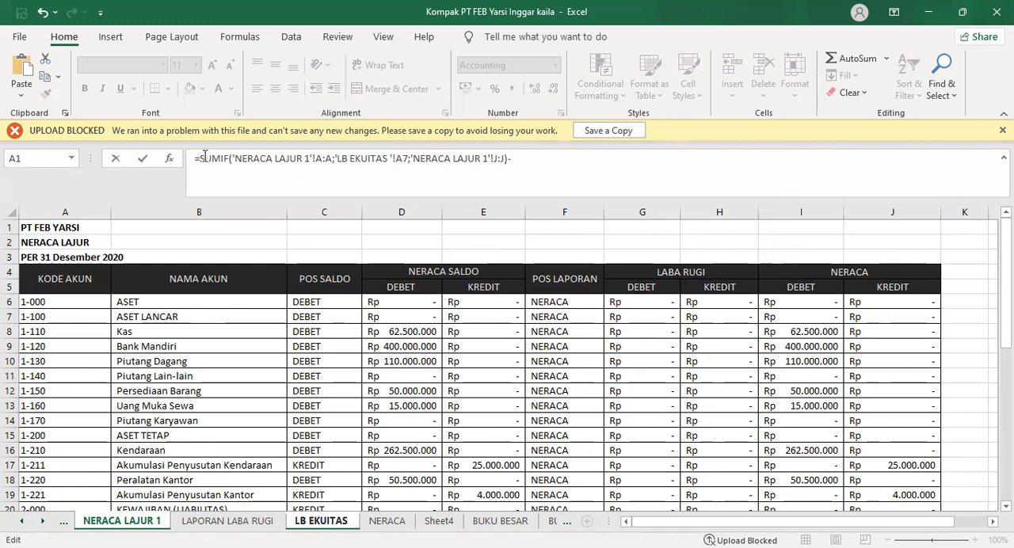
Subtract a copy of the SUMIF in C7 with its sum range changed to 'NERACA LAJUR 1'!I:I, and enter the formula
{"action": "left_click_drag", "start_coordinate": [205, 157], "coordinate": [512, 159]}
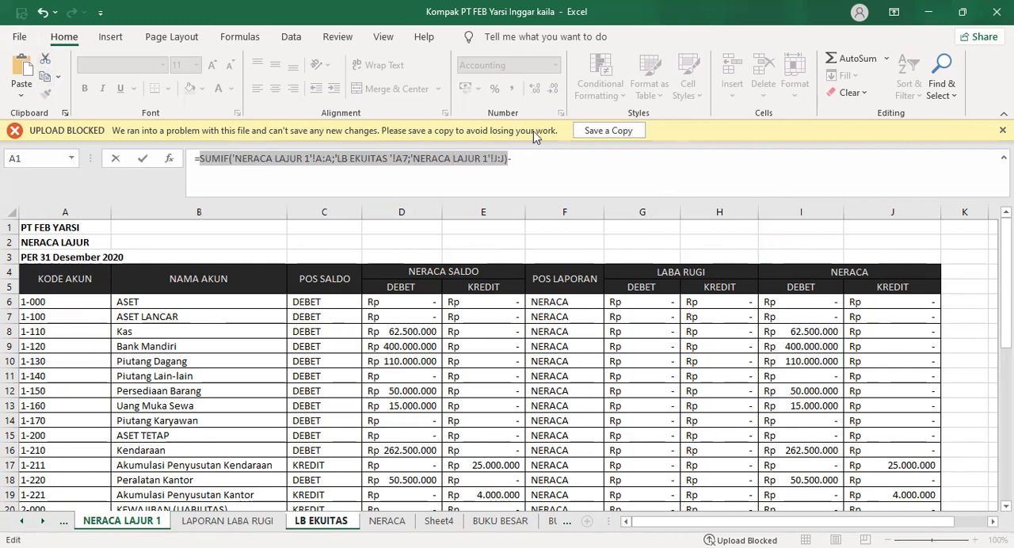
{"action": "key", "text": "ctrl+c"}
{"action": "left_click", "coordinate": [539, 158]}
{"action": "key", "text": "ctrl+v"}
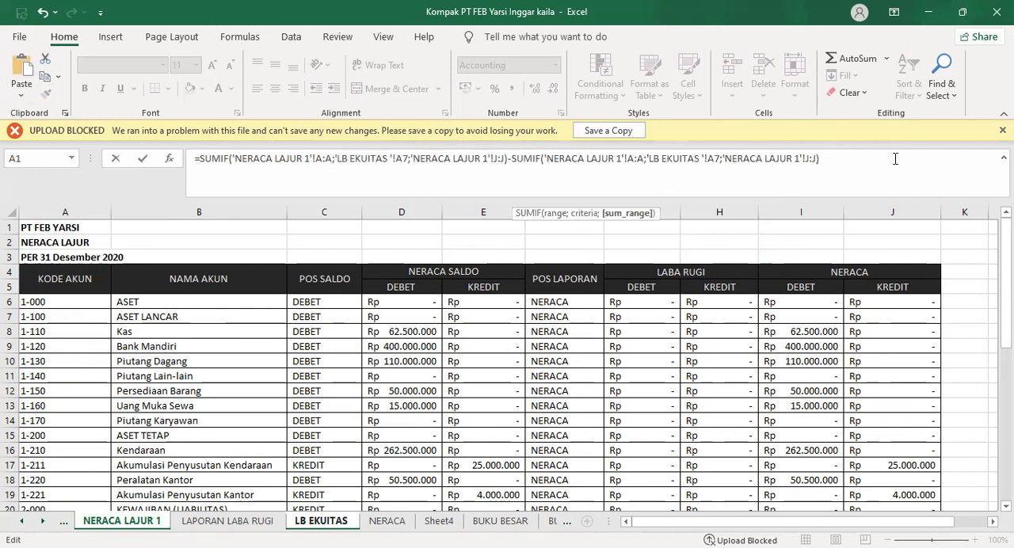
{"action": "type", "text": "I"}
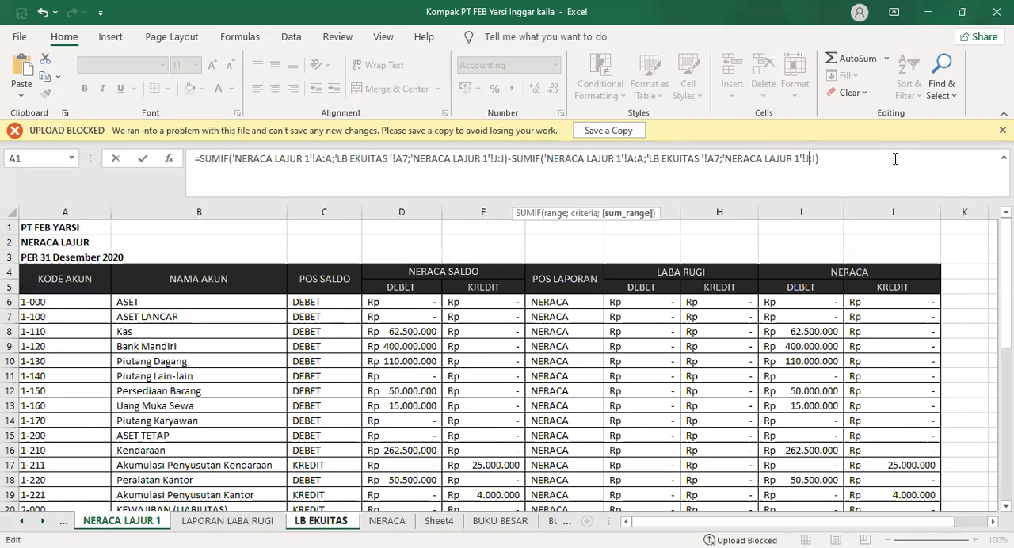
{"action": "type", "text": "I:"}
{"action": "key", "text": "Escape"}
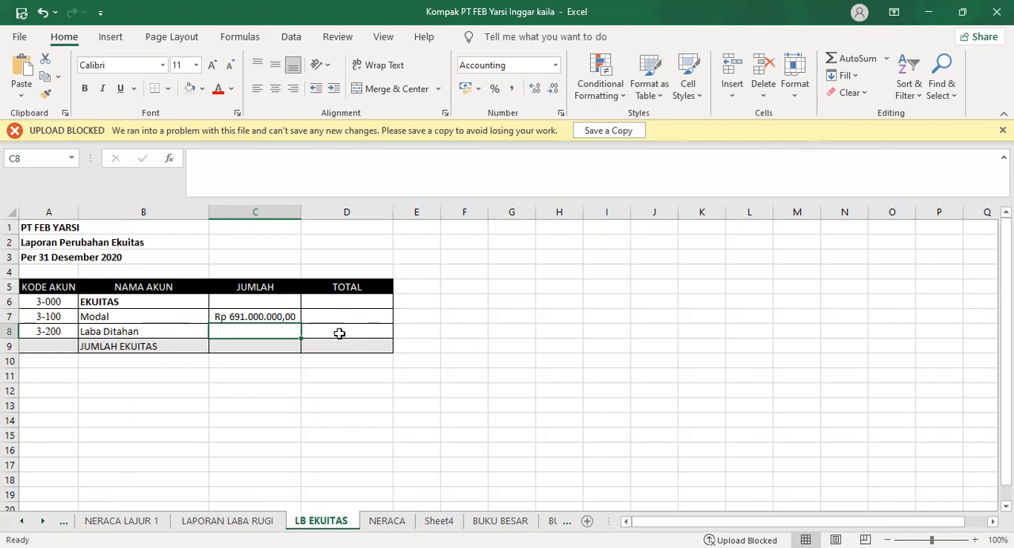
Link Laba Ditahan in C8 to the LABA RUGI total in D21 of the LAPORAN LABA RUGI sheet
{"action": "type", "text": "="}
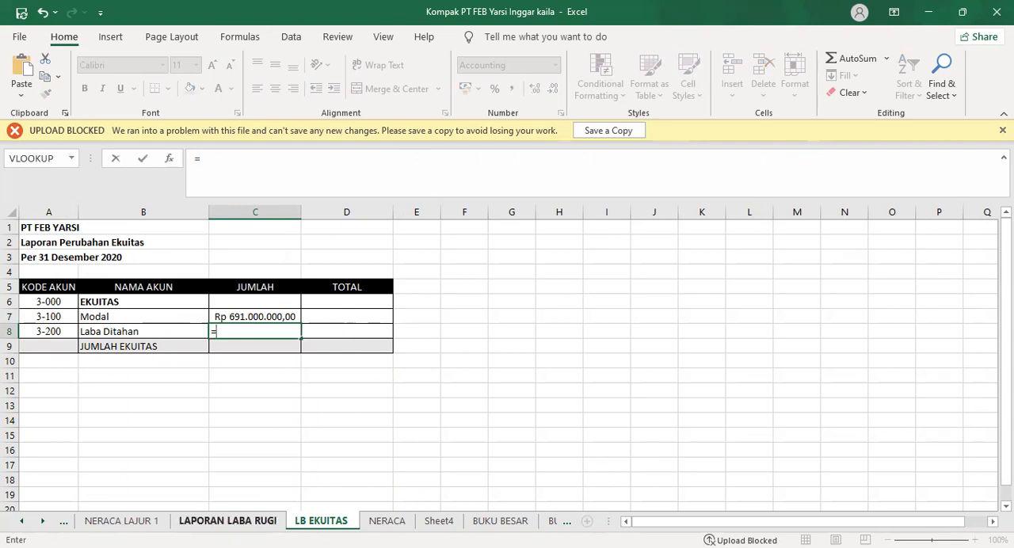
{"action": "left_click", "coordinate": [227, 521]}
{"action": "left_click", "coordinate": [325, 480]}
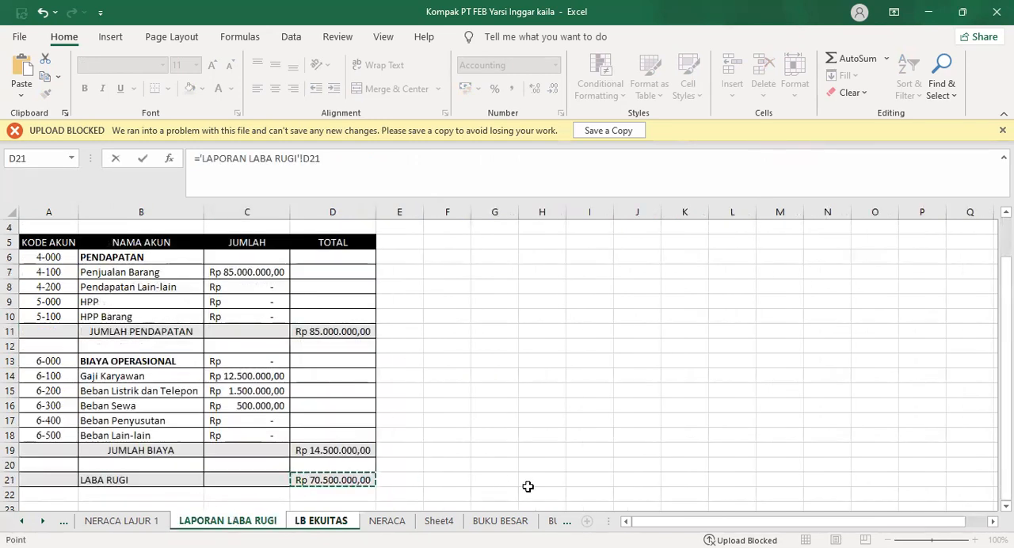
{"action": "key", "text": "Return"}
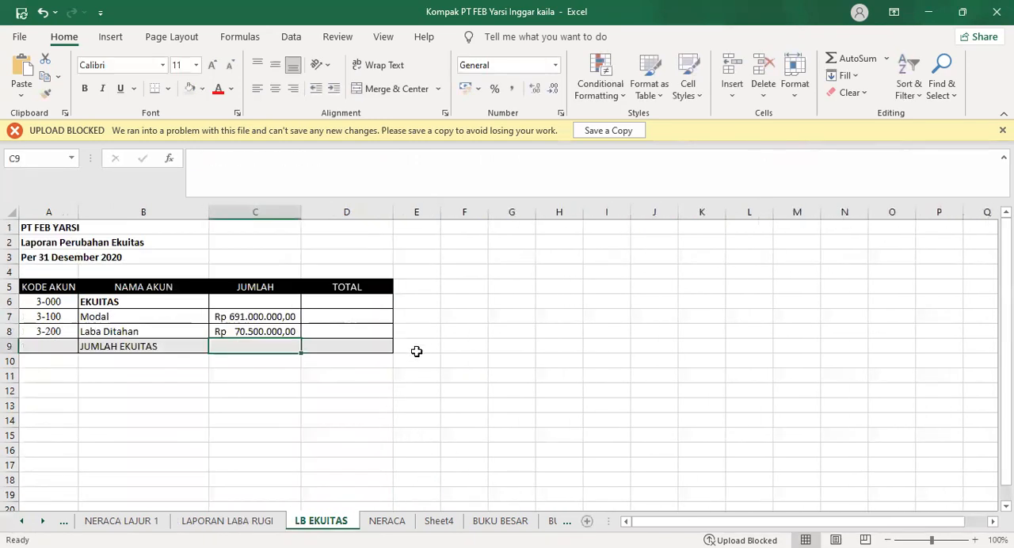
Try to total the Modal and Laba Ditahan amounts with a SUM in the JUMLAH EKUITAS row's TOTAL cell, D9
{"action": "left_click", "coordinate": [371, 350]}
{"action": "type", "text": "="}
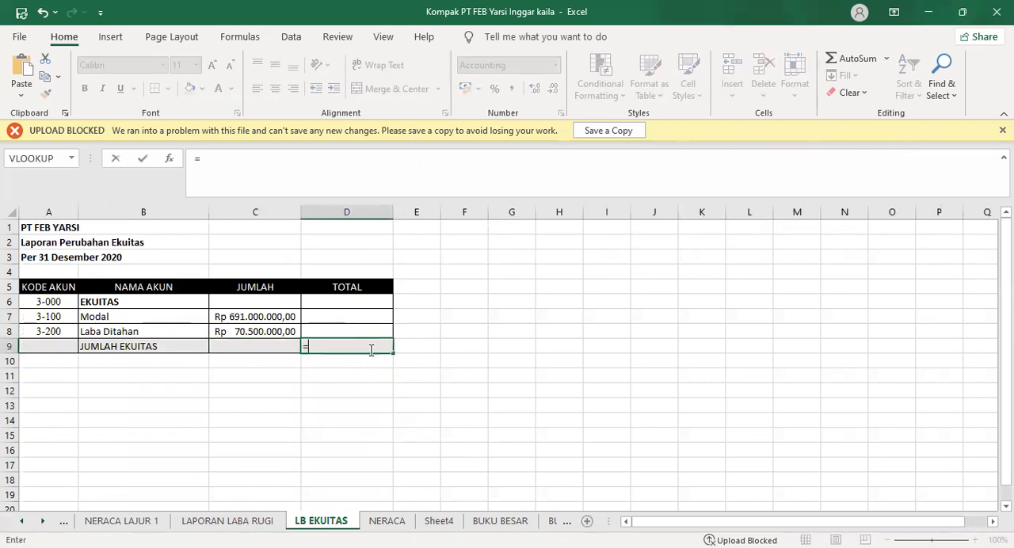
{"action": "type", "text": "SUM"}
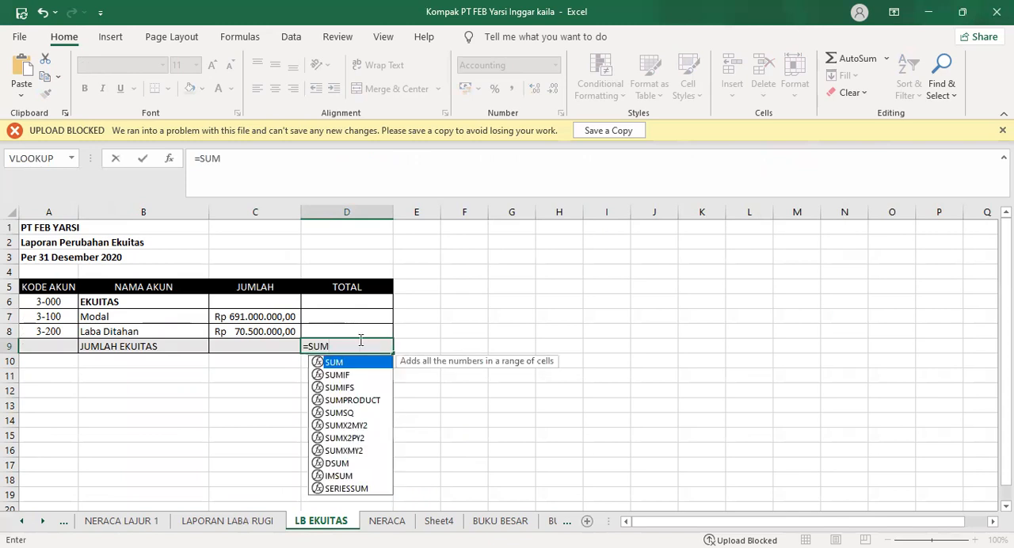
{"action": "left_click_drag", "start_coordinate": [269, 316], "coordinate": [272, 331]}
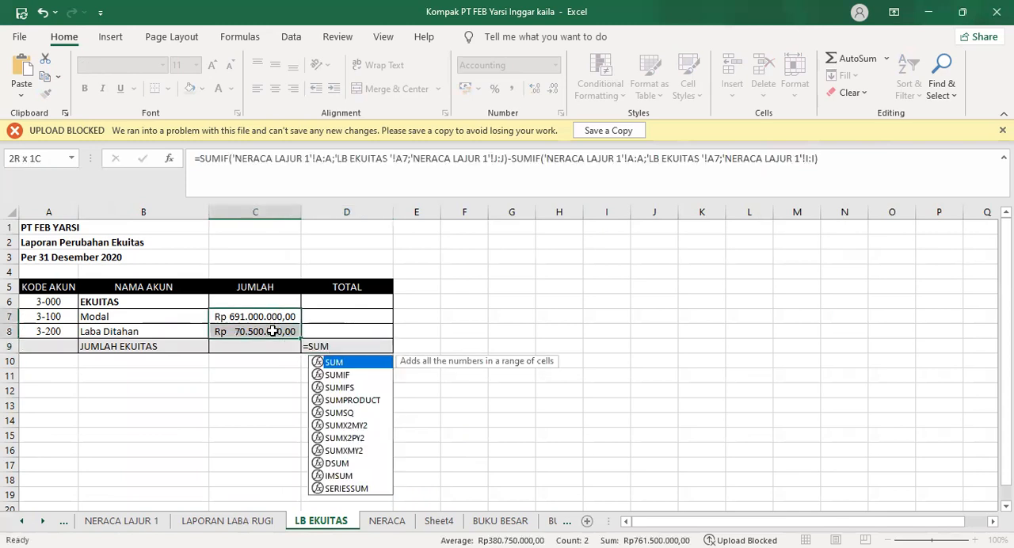
Replace the content of D9 in the JUMLAH EKUITAS row with a SUM of C7:C8
{"action": "left_click", "coordinate": [354, 347]}
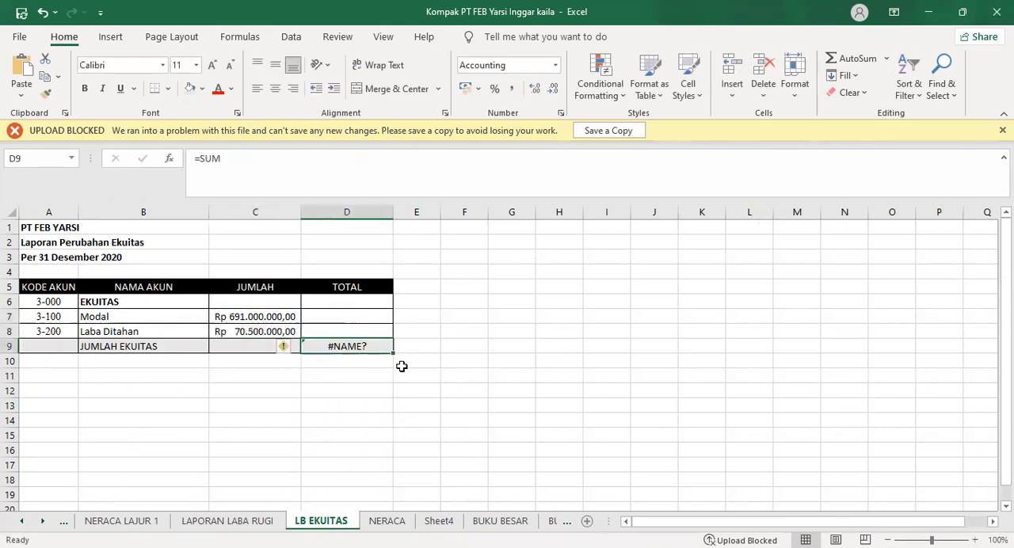
{"action": "type", "text": "="}
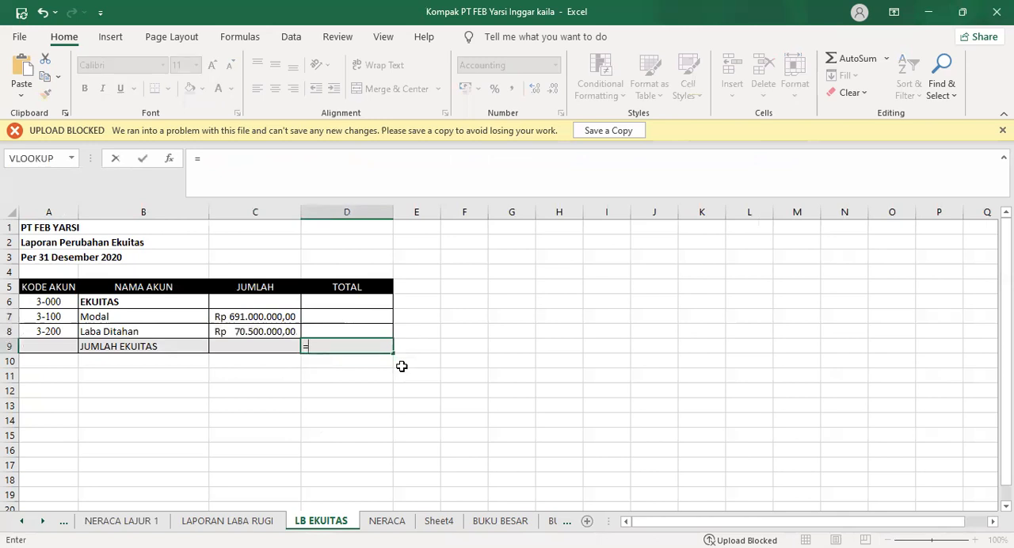
{"action": "type", "text": "SU"}
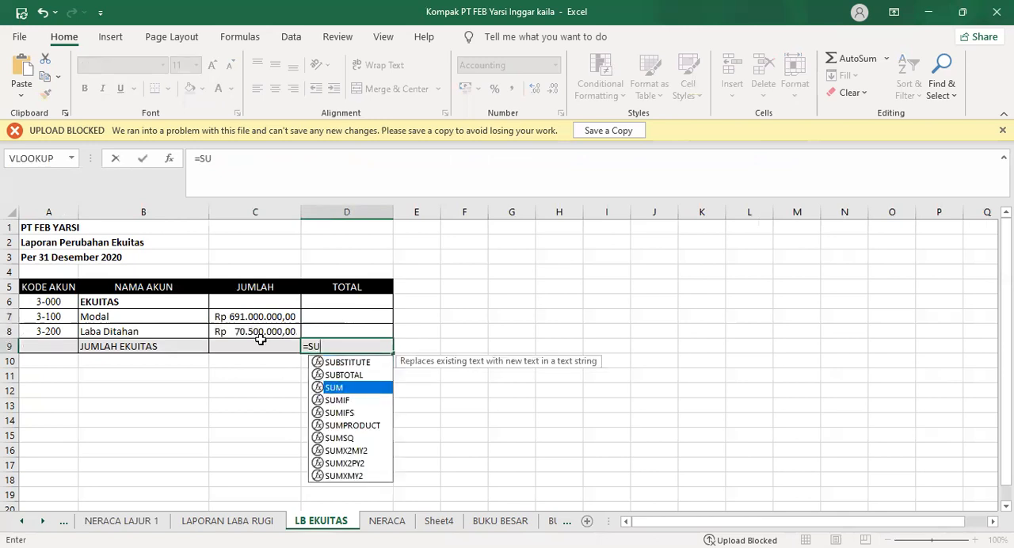
{"action": "type", "text": "M("}
{"action": "left_click", "coordinate": [247, 319]}
{"action": "key", "text": "shift+Down"}
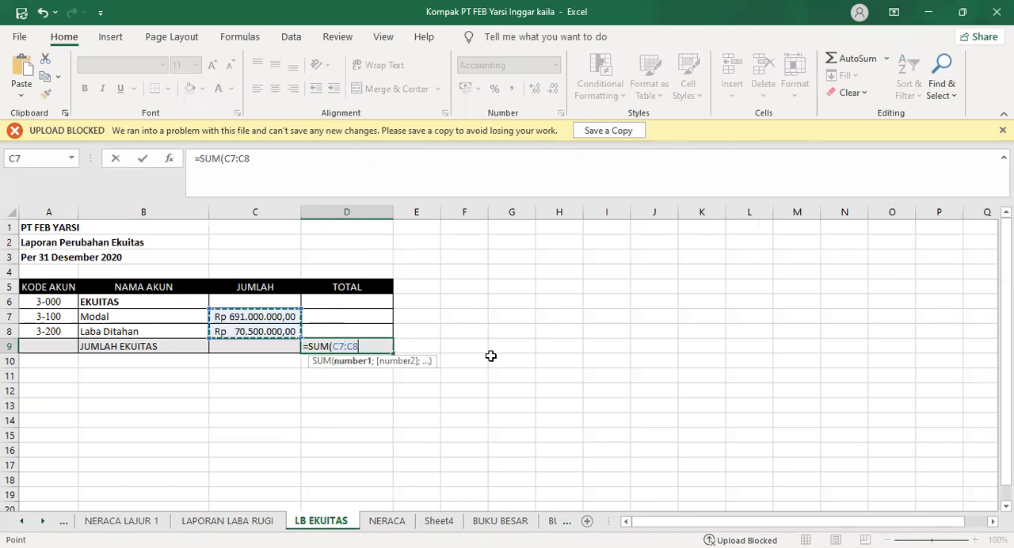
{"action": "key", "text": "Return"}
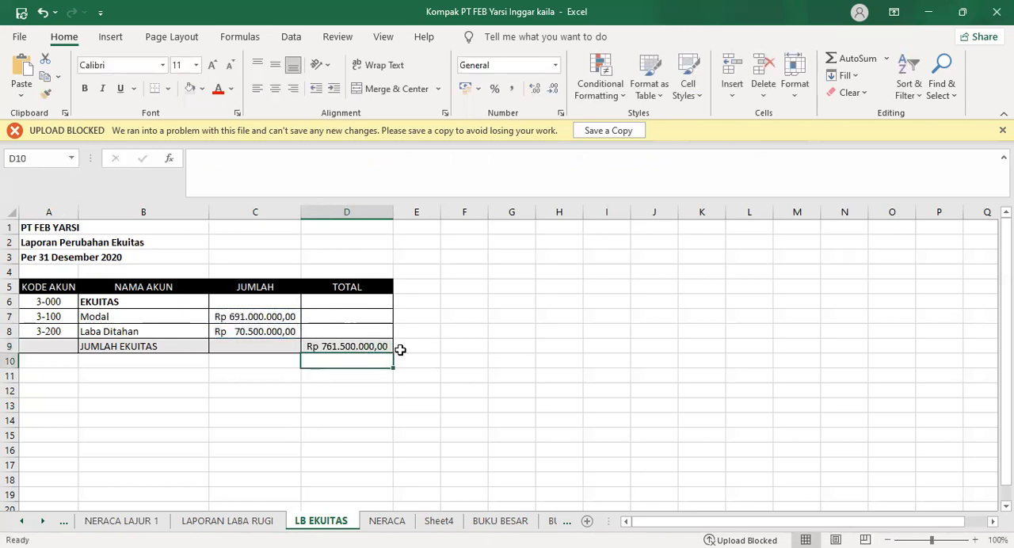